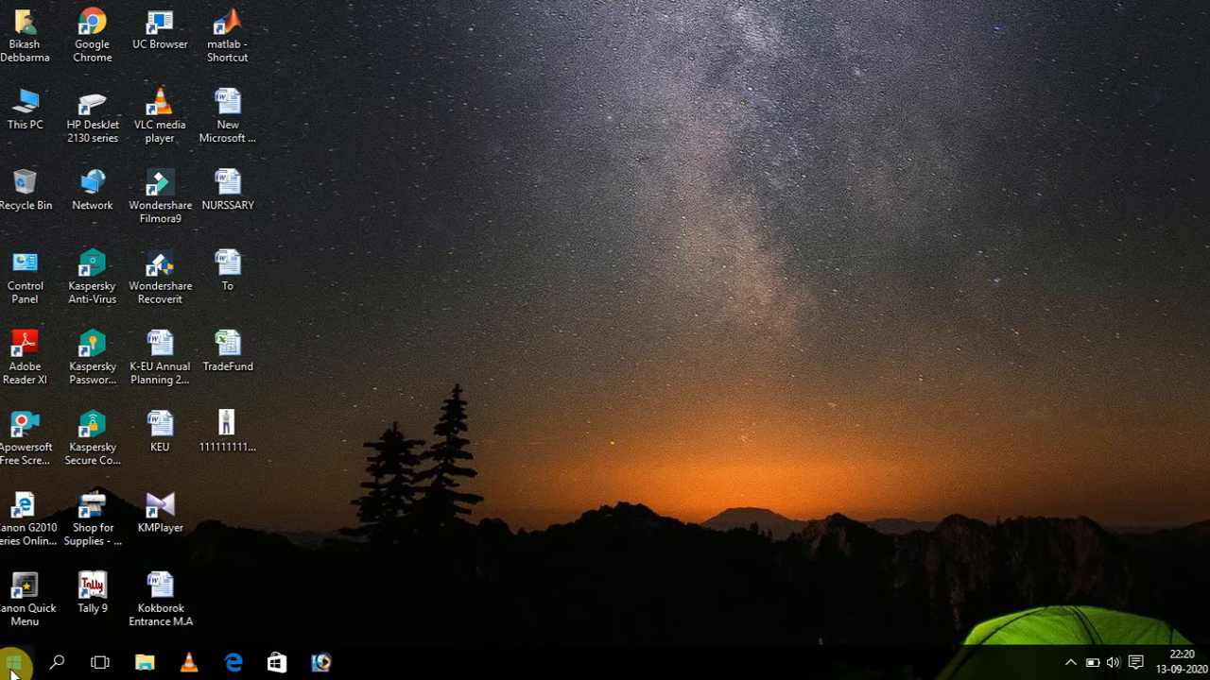
- Launch Adobe Photoshop 7.0 and open the full-length JPG photo of the standing man from the Desktop
{"action": "left_click", "coordinate": [13, 666]}
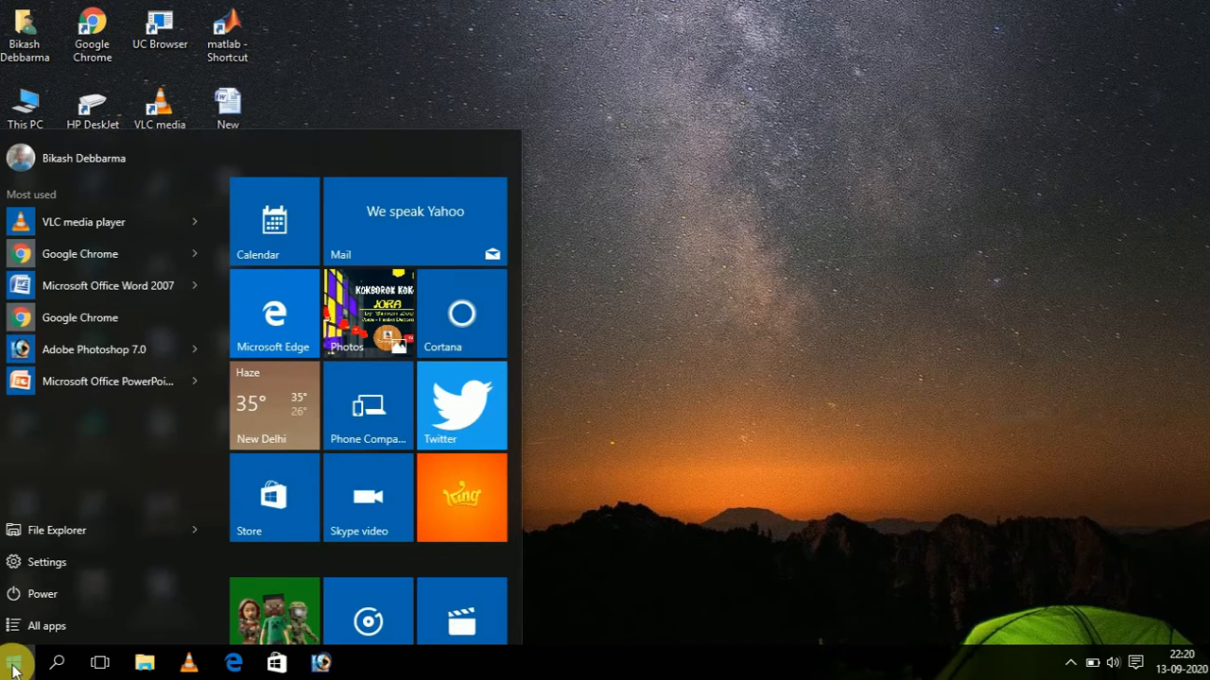
{"action": "left_click", "coordinate": [92, 351]}
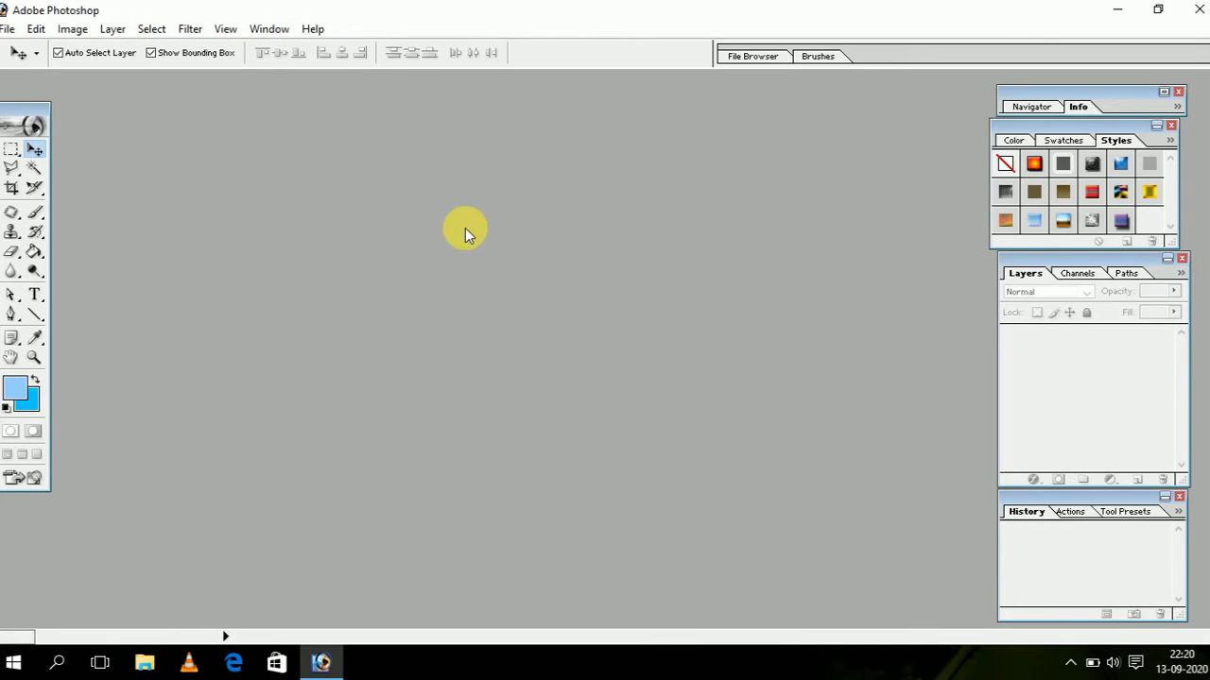
{"action": "left_click", "coordinate": [13, 28]}
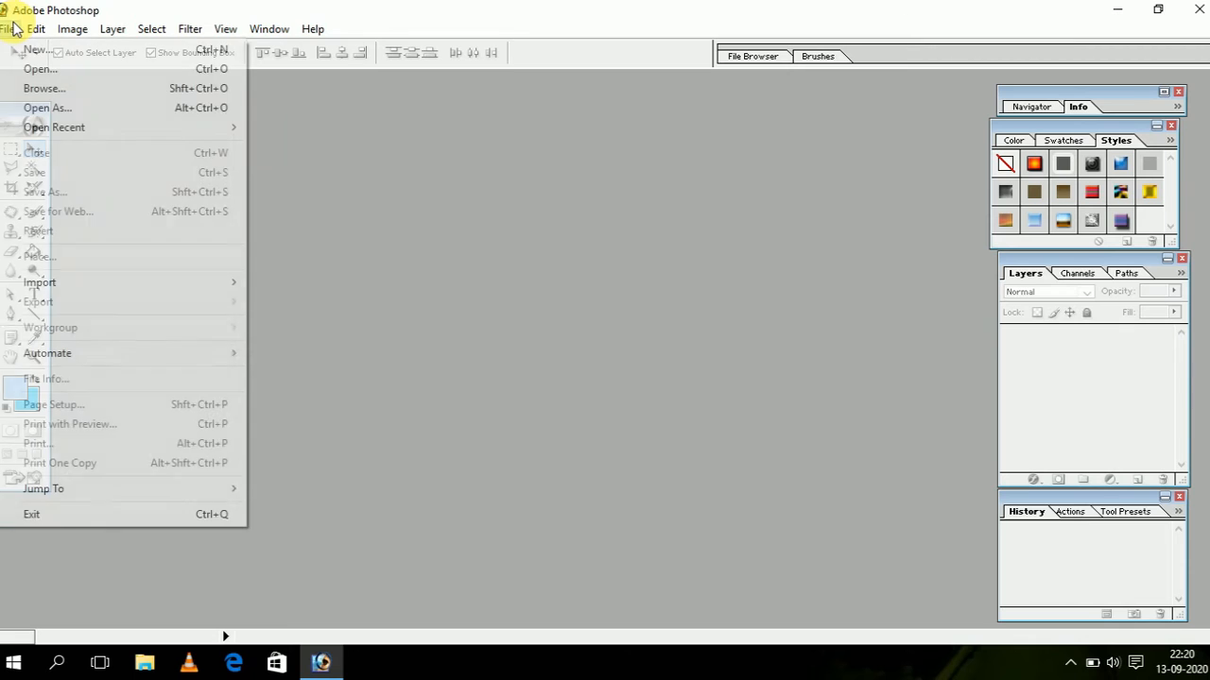
{"action": "left_click", "coordinate": [34, 68]}
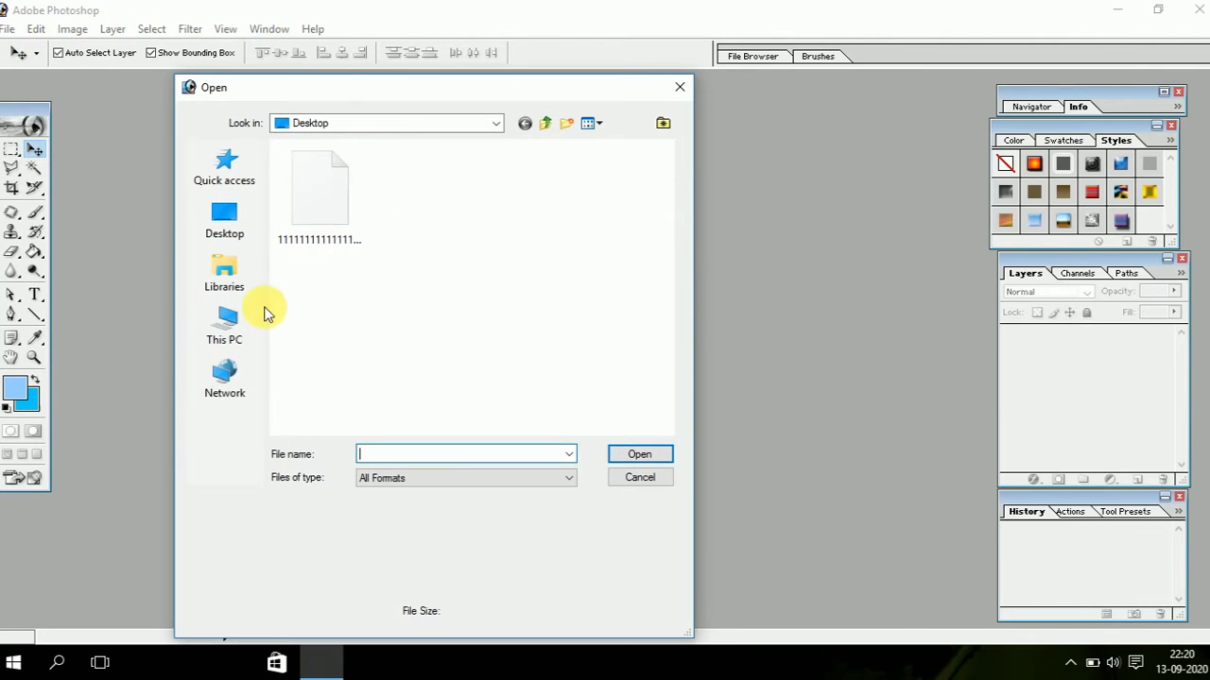
{"action": "left_click", "coordinate": [224, 331]}
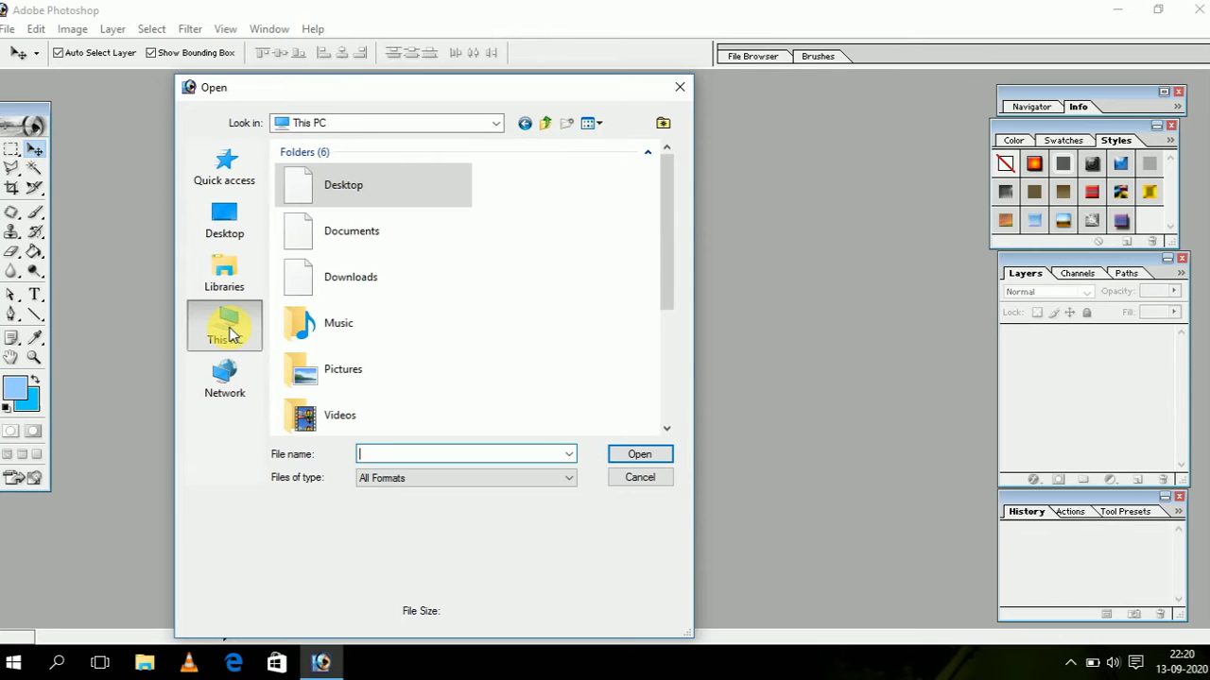
{"action": "left_click", "coordinate": [244, 218]}
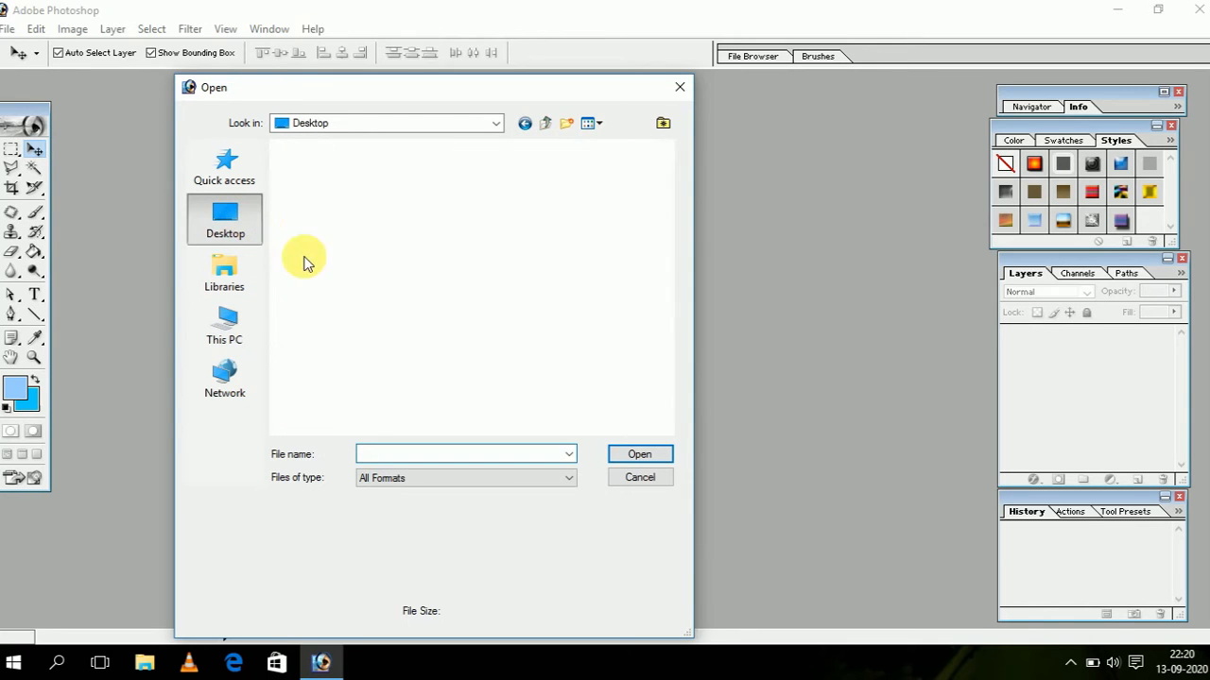
{"action": "left_click", "coordinate": [401, 293]}
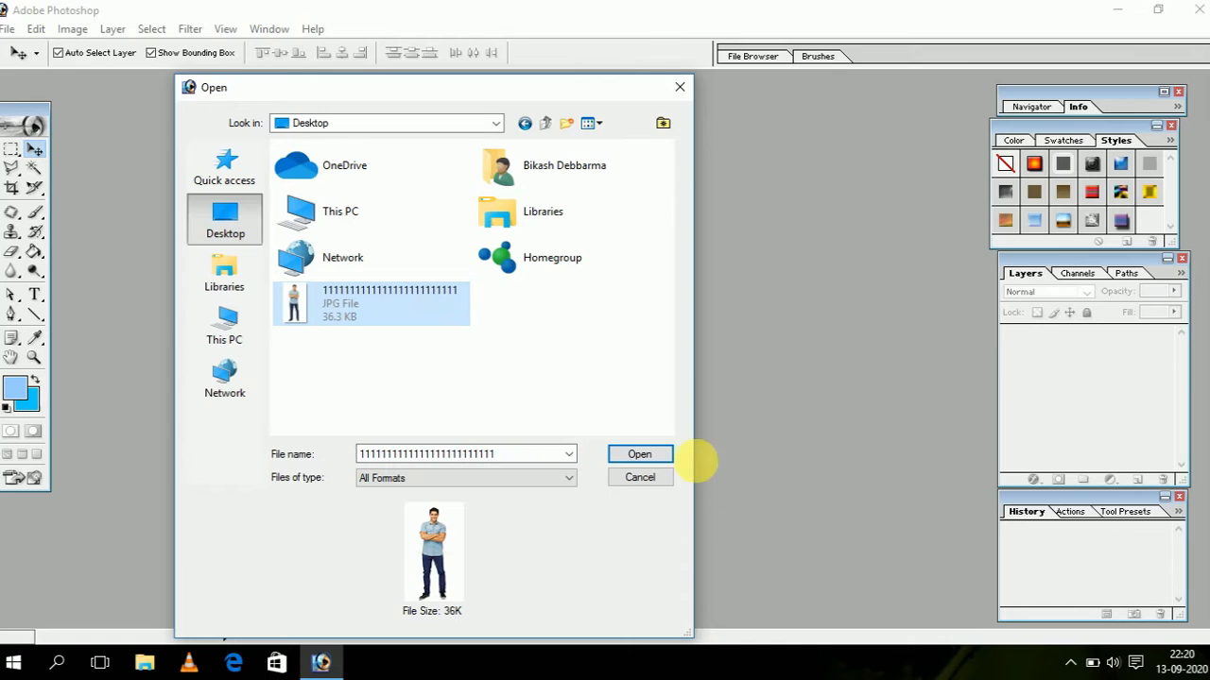
{"action": "left_click", "coordinate": [659, 455]}
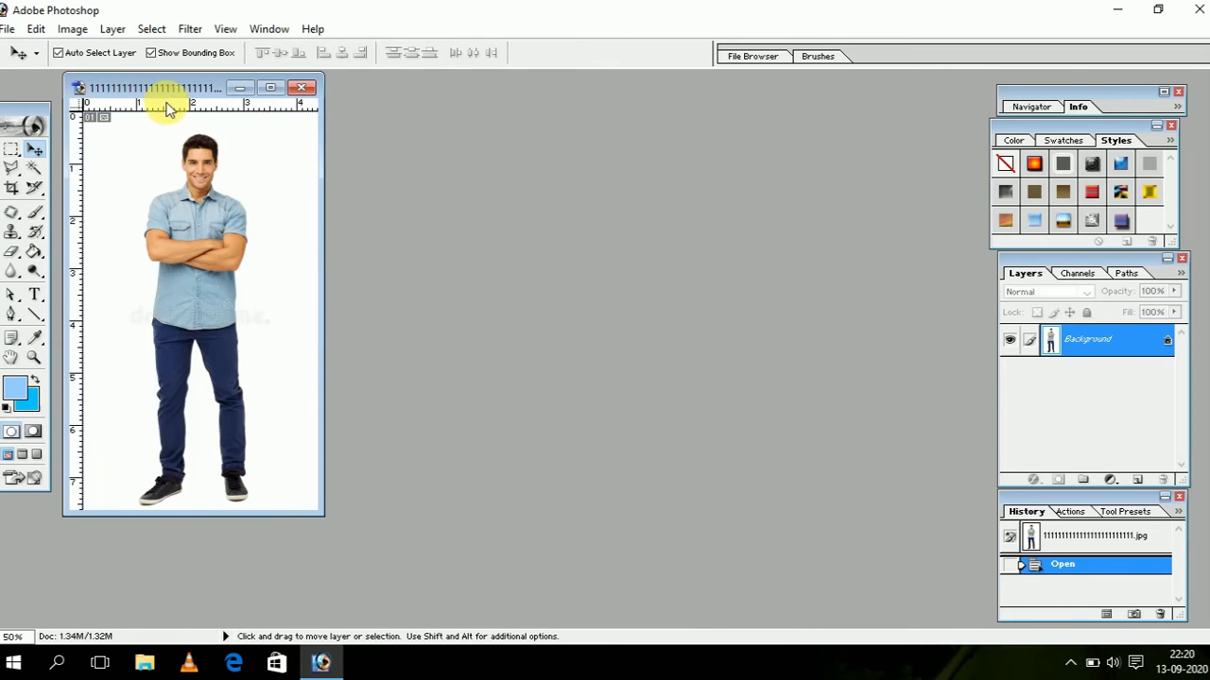
{"action": "left_click_drag", "start_coordinate": [156, 88], "coordinate": [289, 108]}
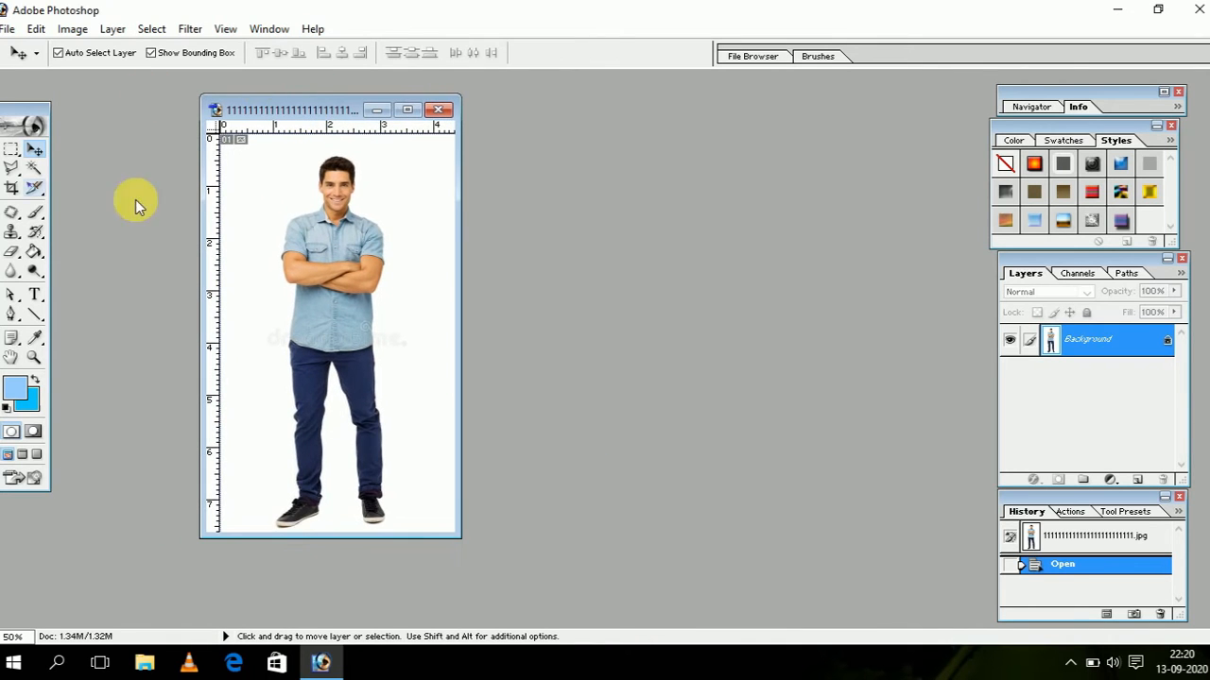
- Set up the Crop tool with a width of 1.6 in, height of 2.1 in and resolution of 200 pixels/inch
{"action": "left_click", "coordinate": [12, 189]}
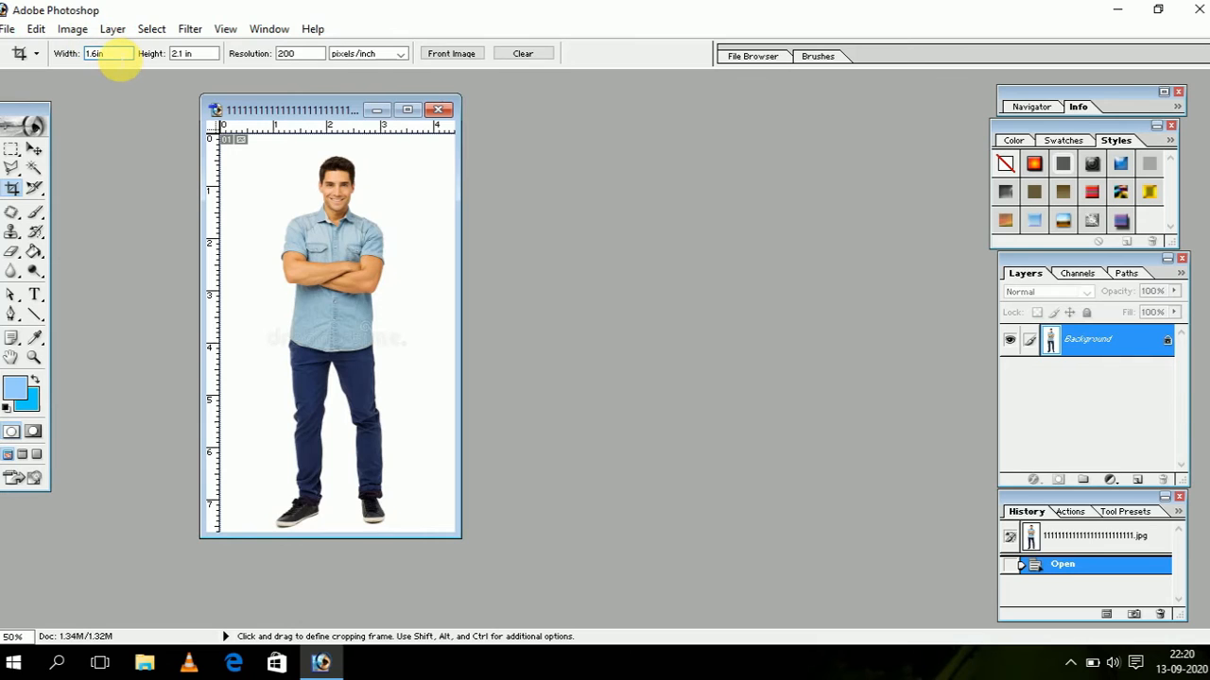
{"action": "left_click", "coordinate": [177, 54]}
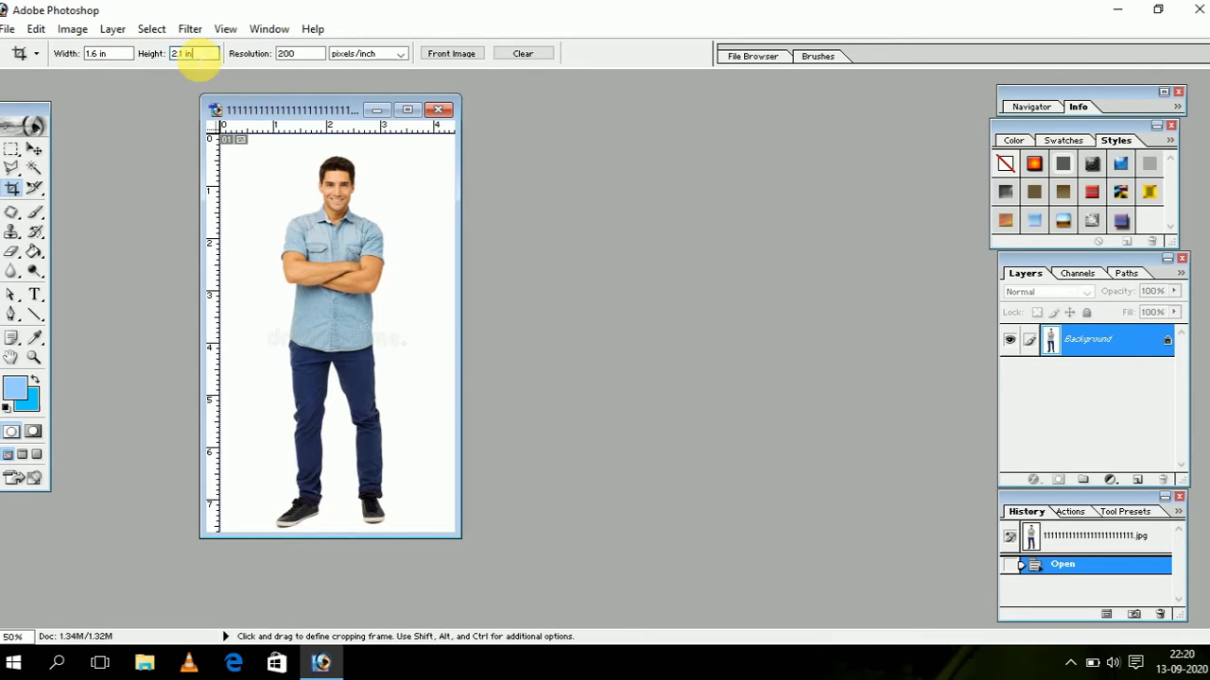
{"action": "type", "text": "2.1in"}
{"action": "key", "text": "Tab"}
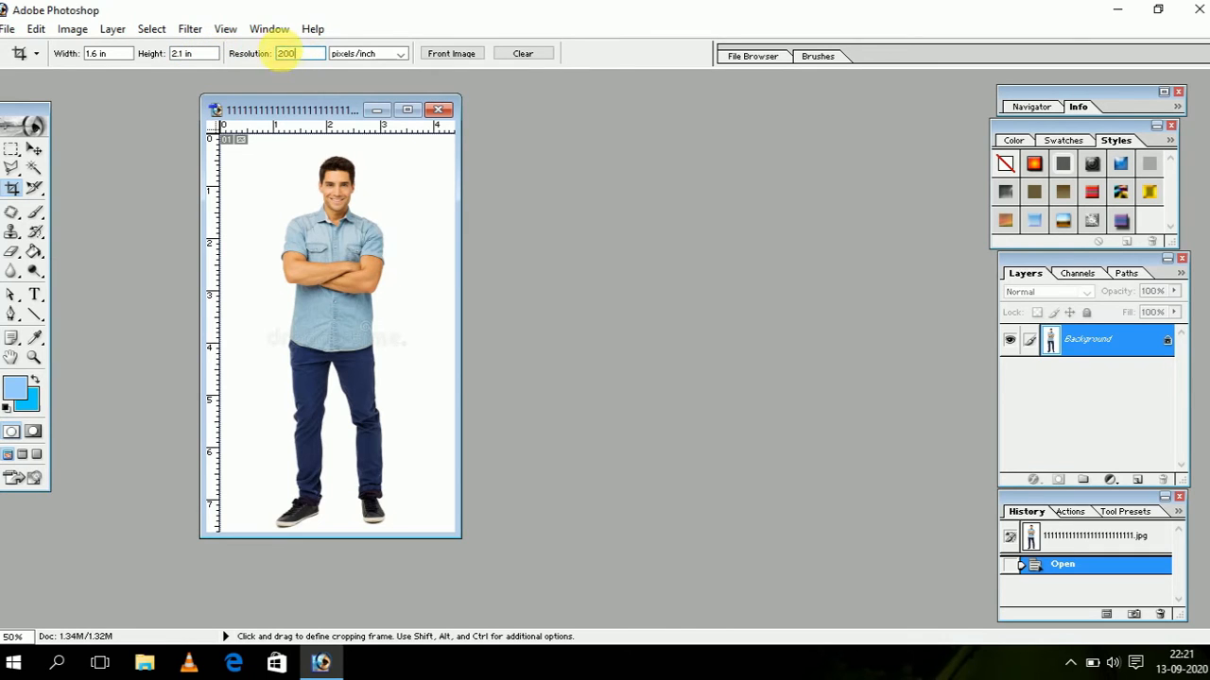
{"action": "key", "text": "BackSpace"}
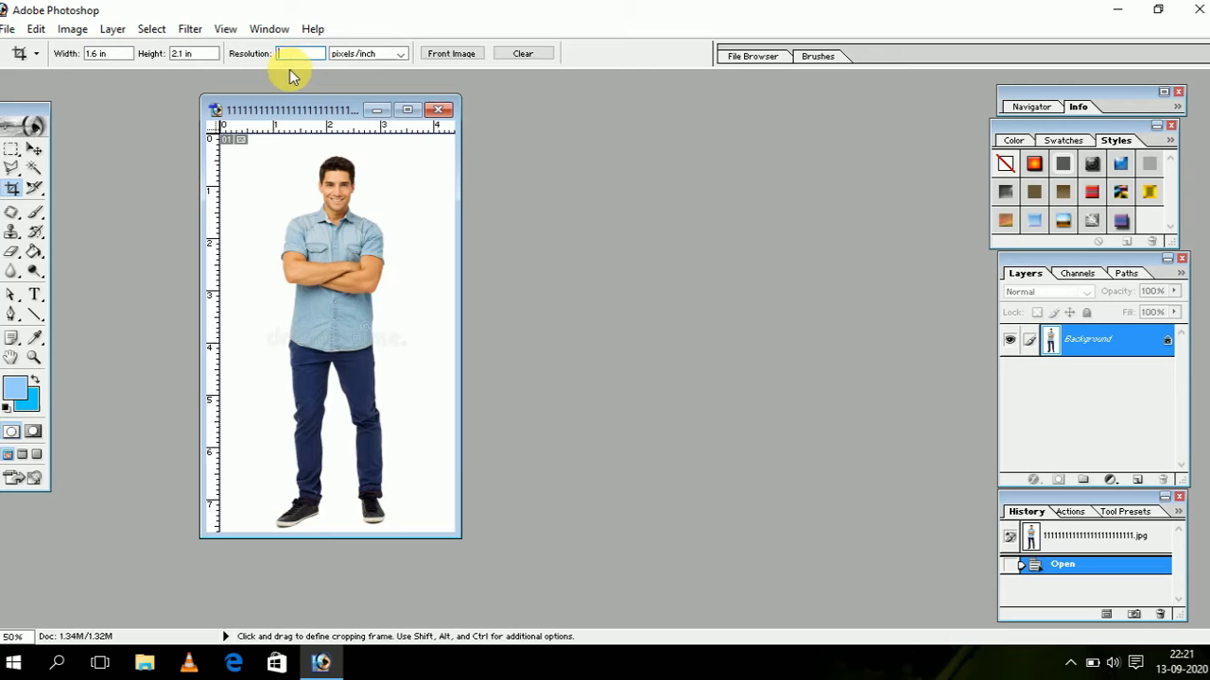
{"action": "type", "text": "200"}
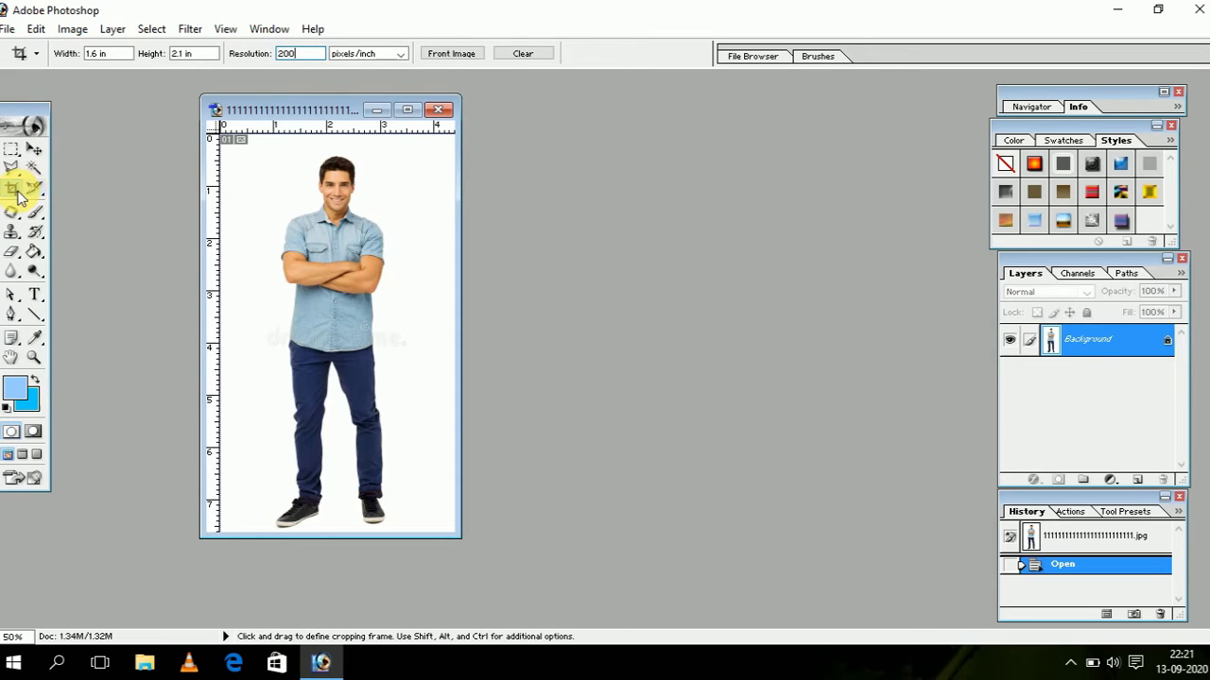
- Crop the photo to a passport-style frame around the man's head and shoulders, and maximize the image window
{"action": "left_click_drag", "start_coordinate": [268, 142], "coordinate": [406, 260]}
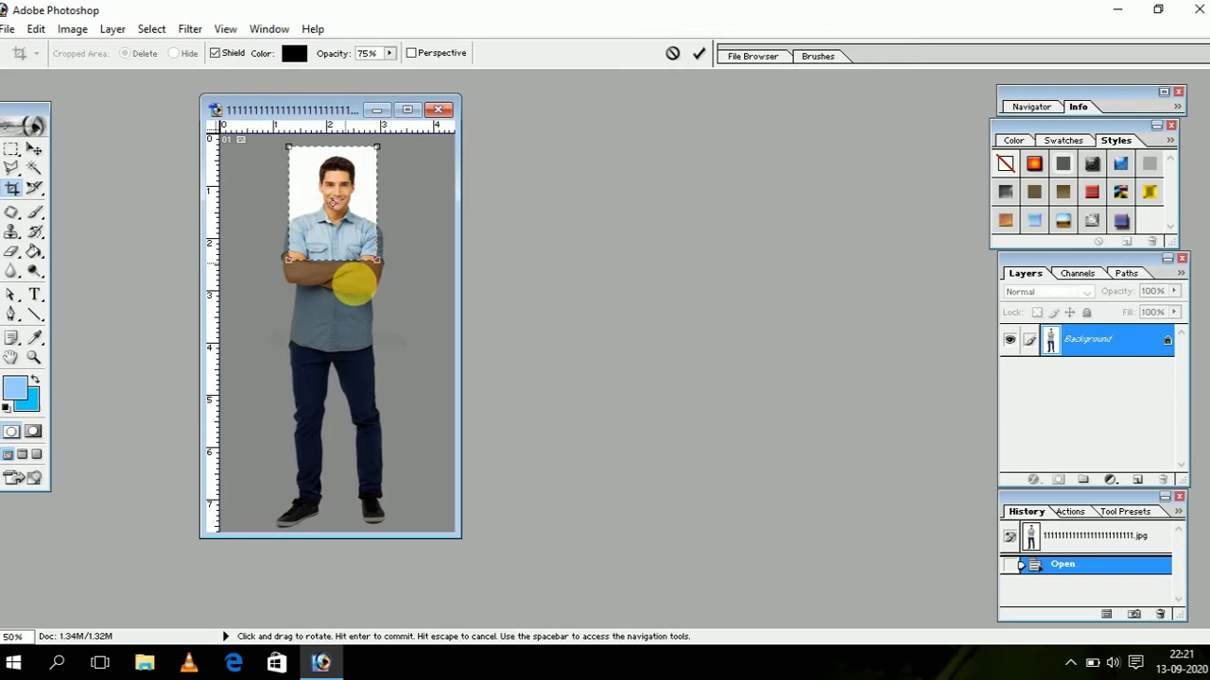
{"action": "left_click_drag", "start_coordinate": [381, 264], "coordinate": [349, 223]}
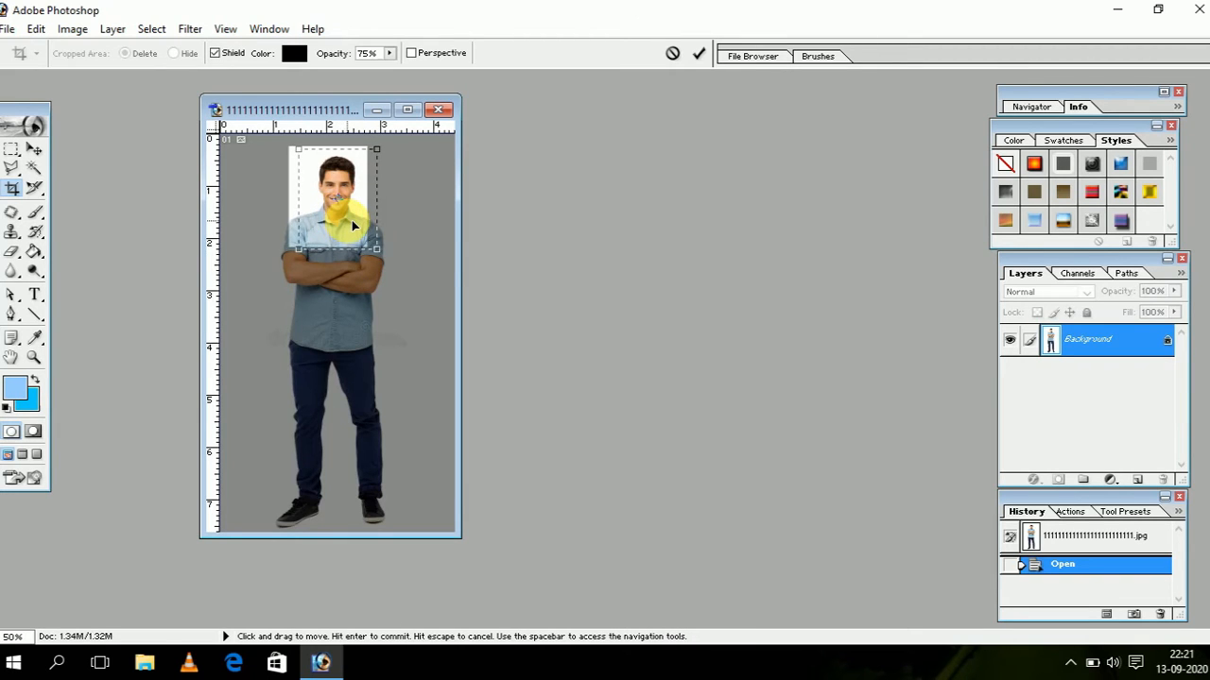
{"action": "left_click_drag", "start_coordinate": [351, 219], "coordinate": [350, 219]}
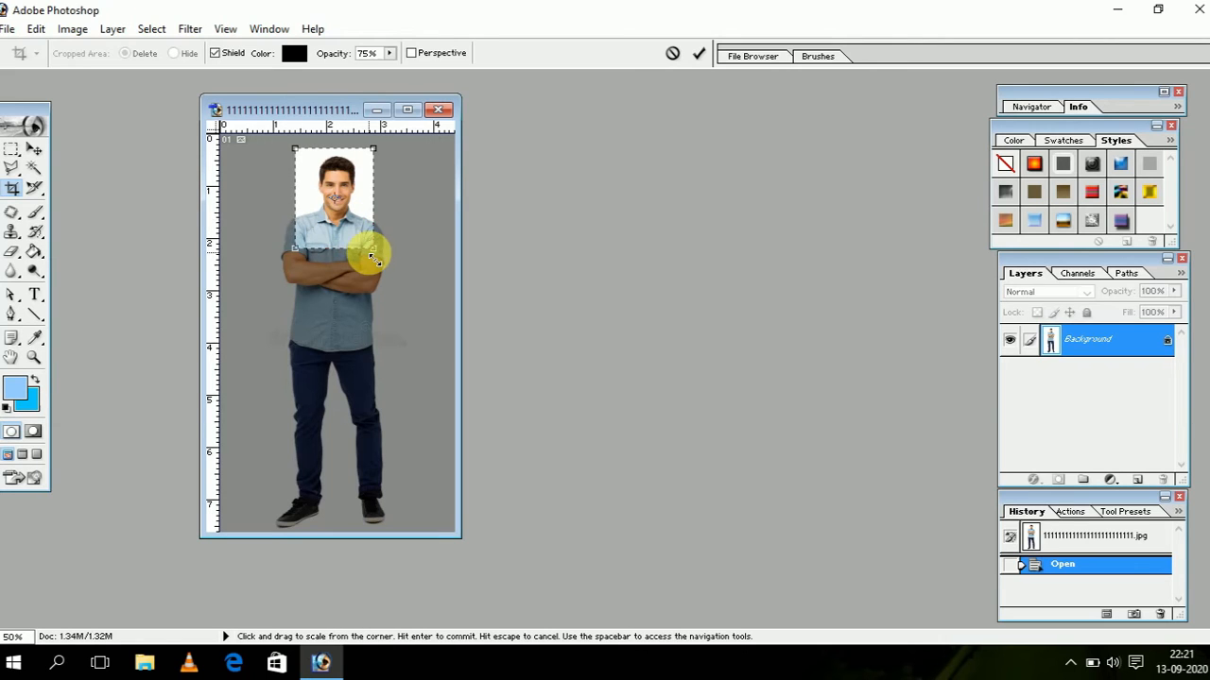
{"action": "left_click", "coordinate": [697, 59]}
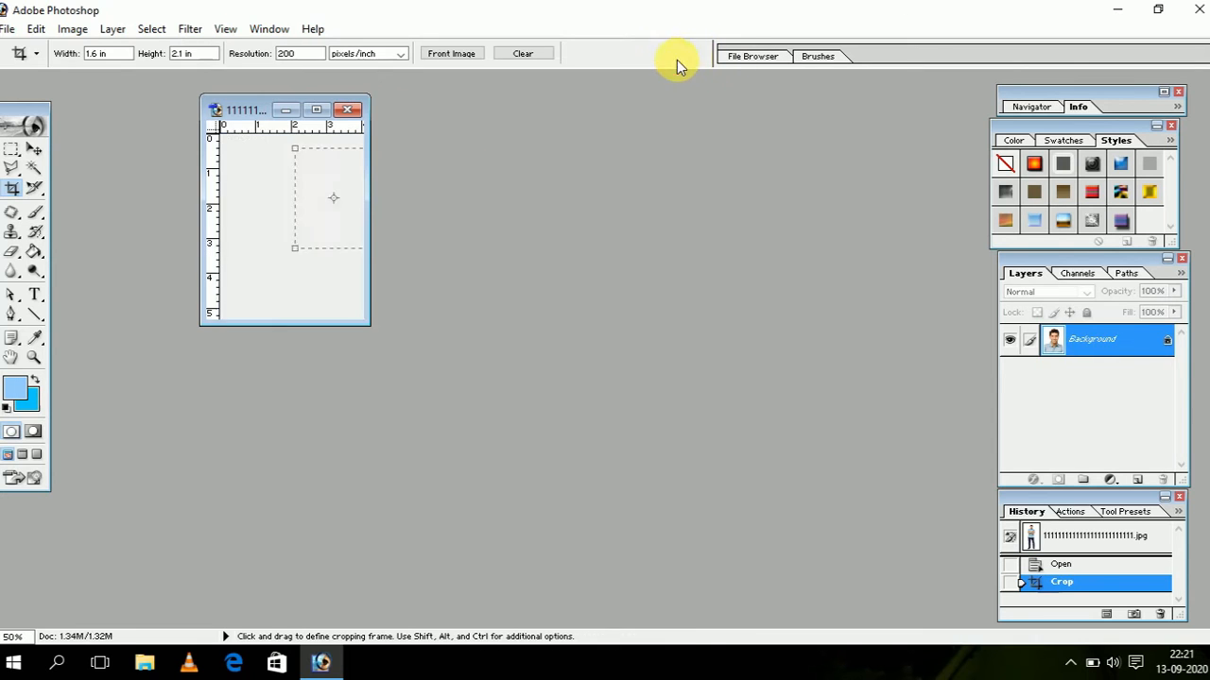
{"action": "left_click", "coordinate": [315, 112]}
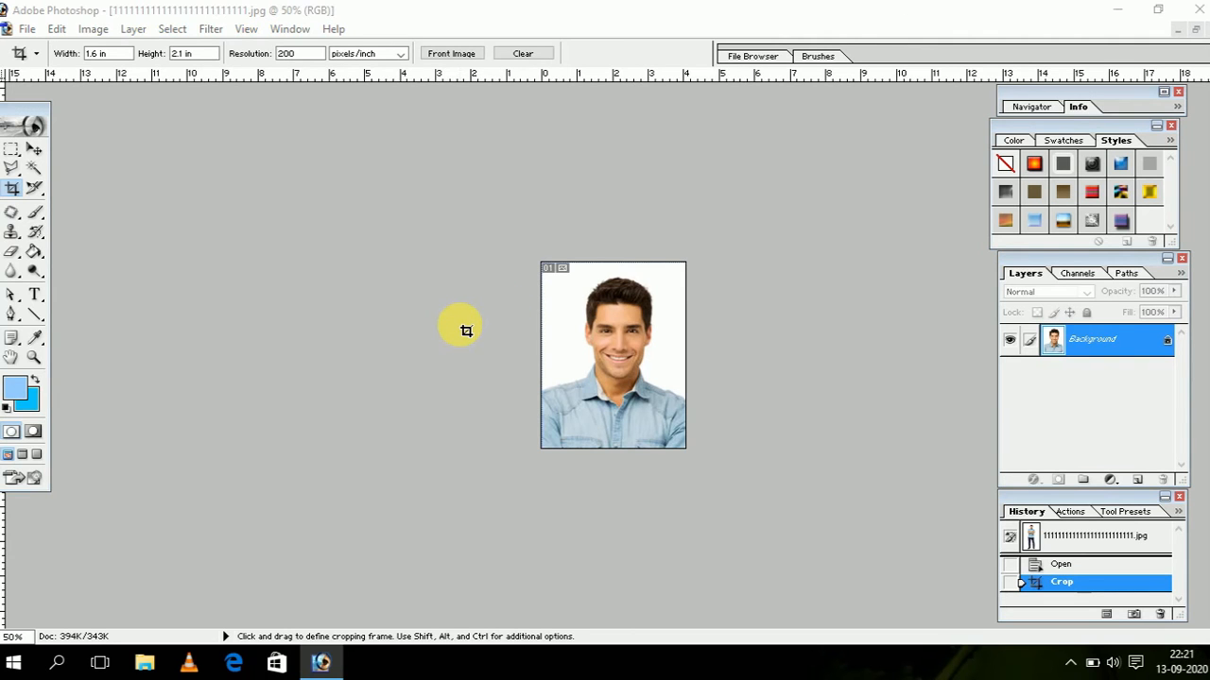
{"action": "key", "text": "super"}
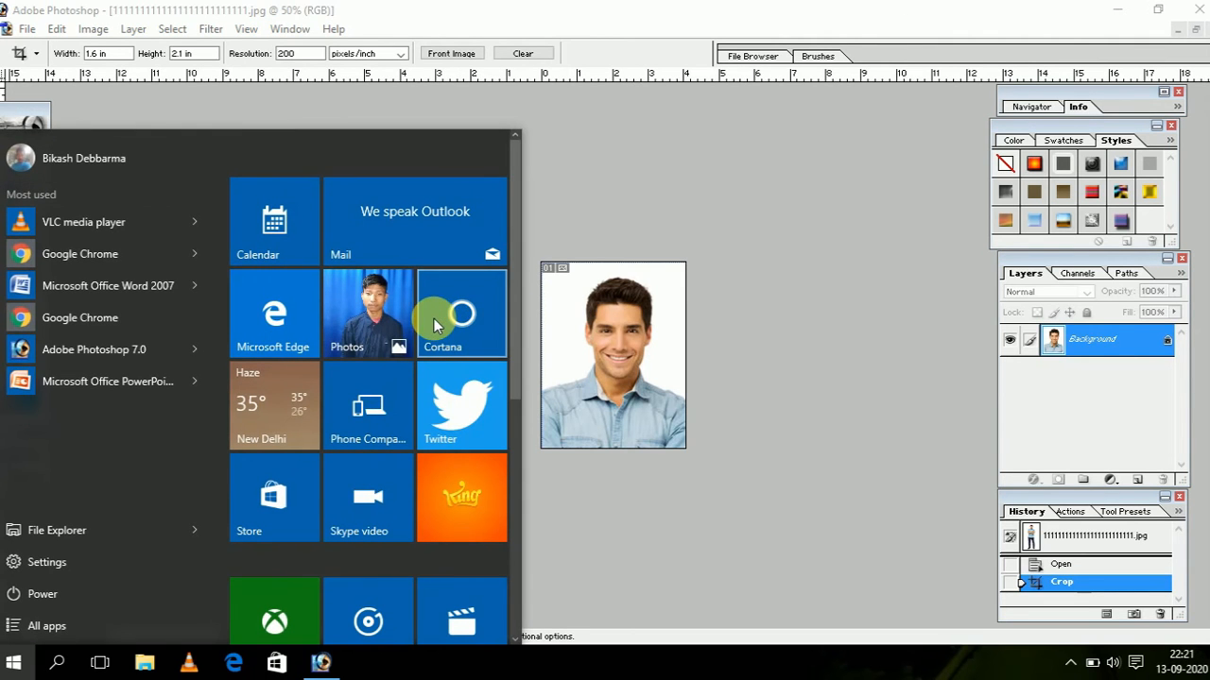
{"action": "left_click", "coordinate": [699, 305]}
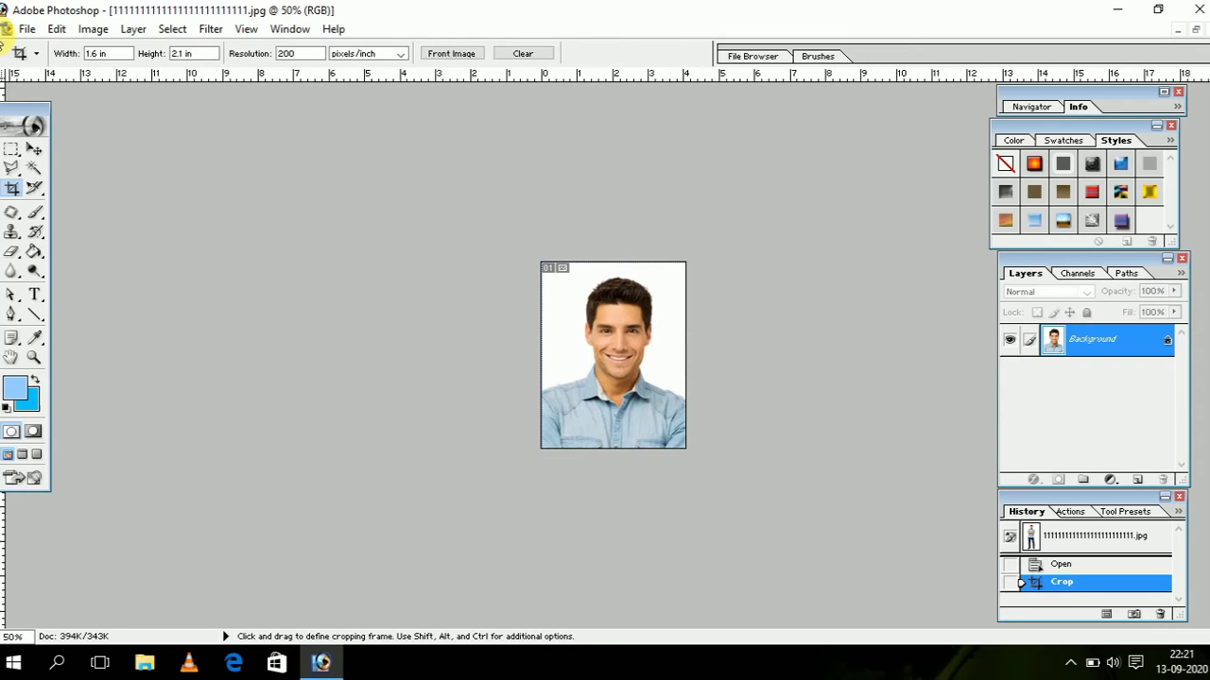
{"action": "left_click", "coordinate": [34, 149]}
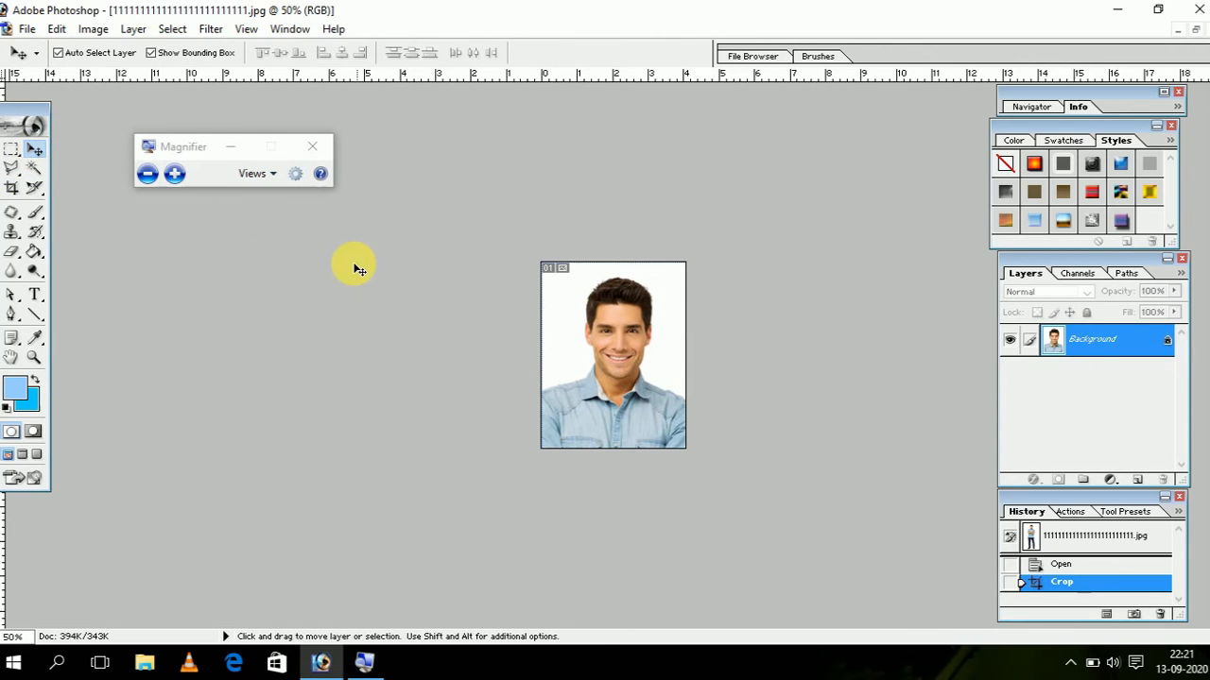
{"action": "left_click", "coordinate": [313, 147]}
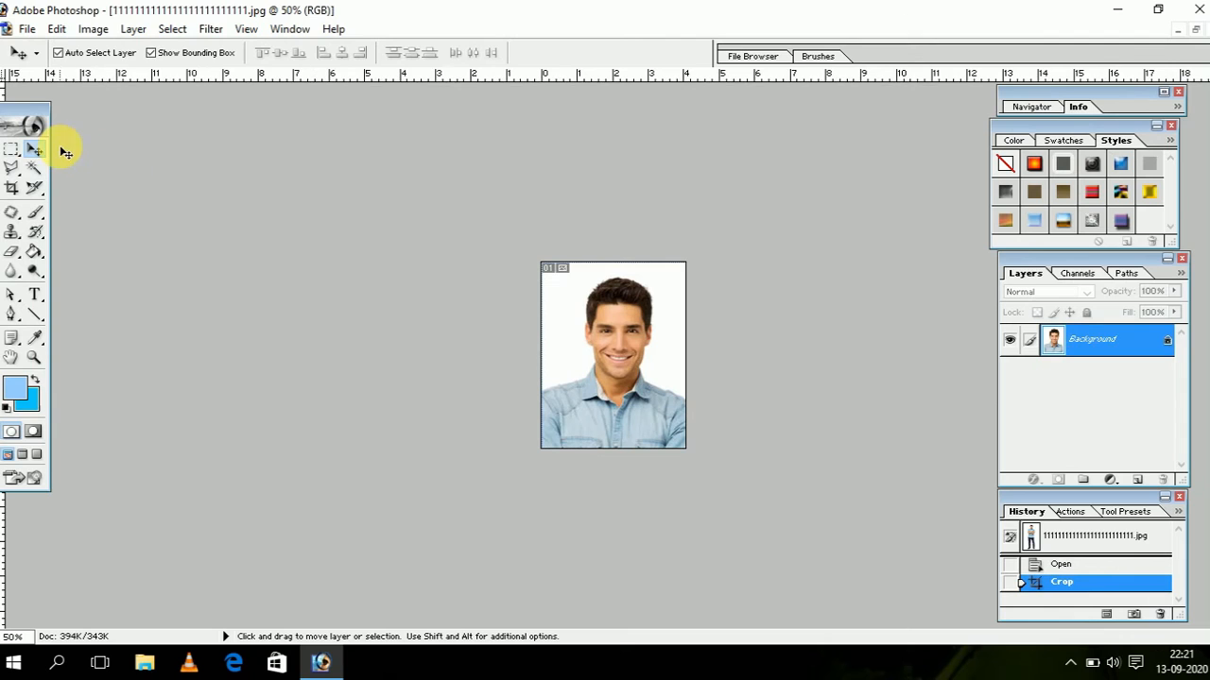
- Select the white background around the man with the Magic Wand and fill it with the light blue foreground color
{"action": "key", "text": "ctrl+plus"}
{"action": "key", "text": "ctrl+plus"}
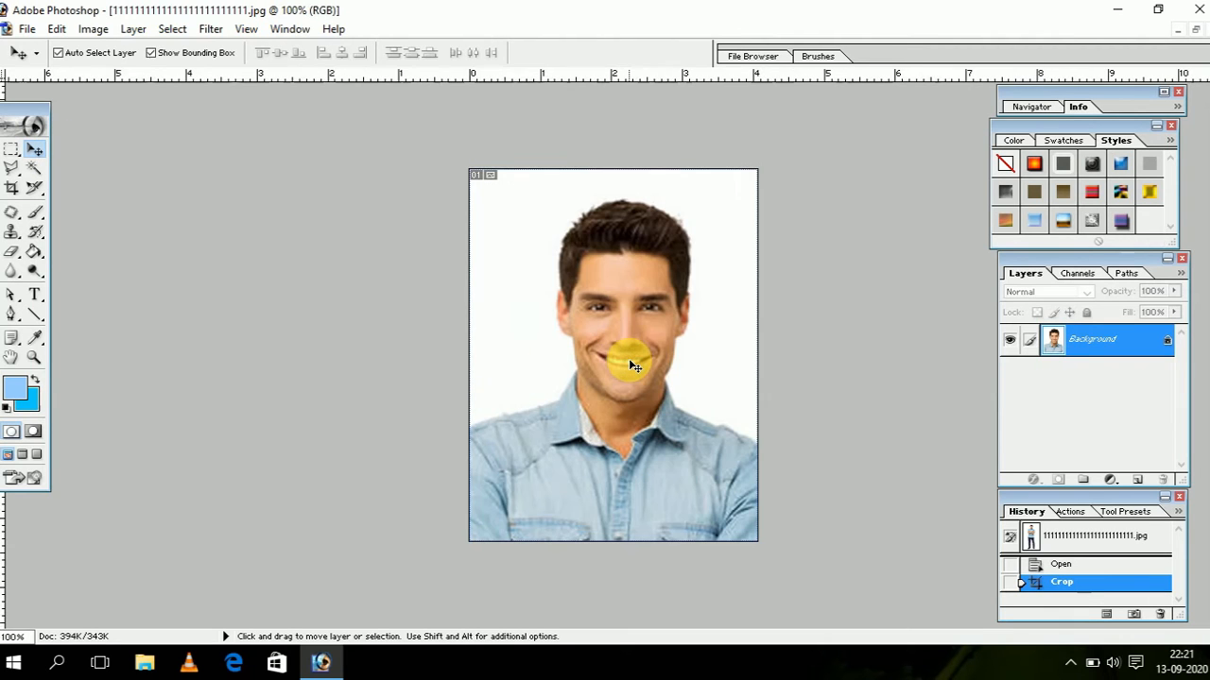
{"action": "left_click", "coordinate": [33, 168]}
{"action": "left_click", "coordinate": [502, 282]}
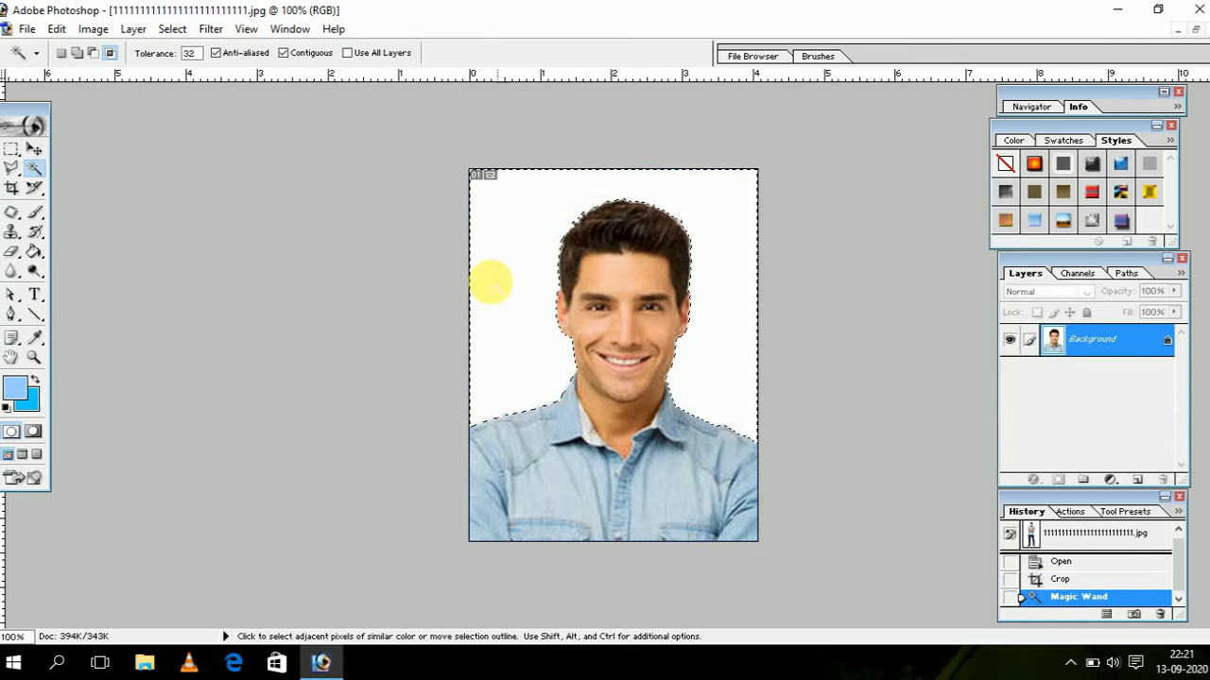
{"action": "left_click", "coordinate": [34, 254]}
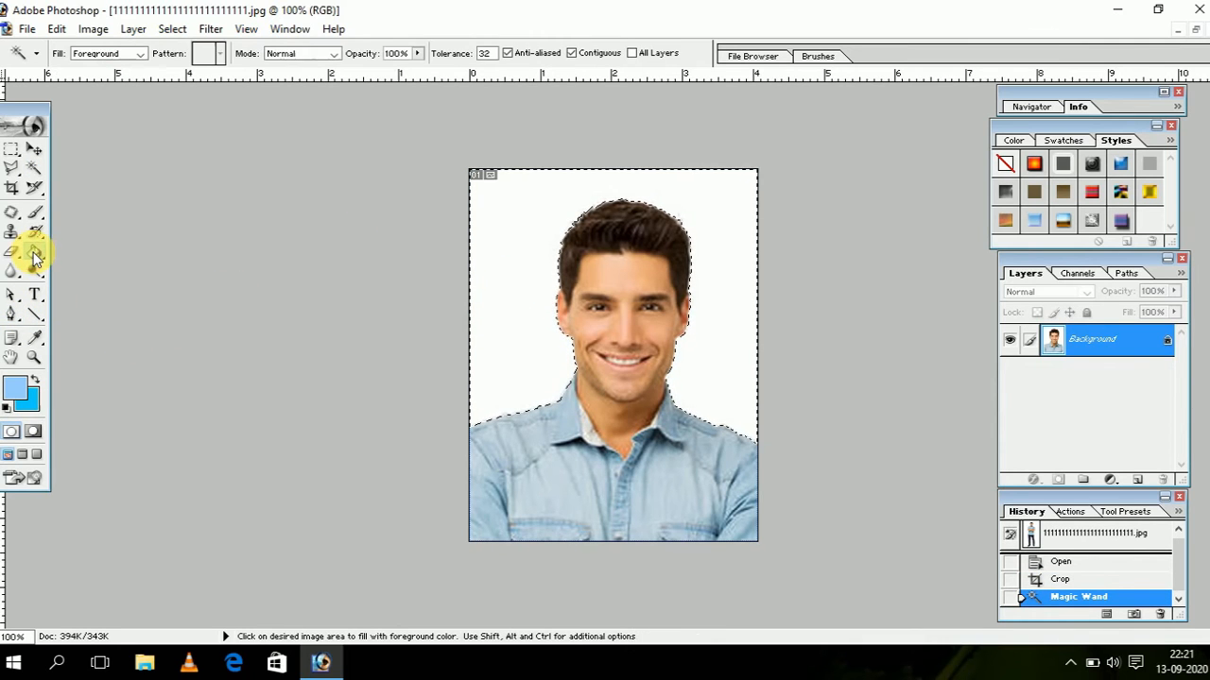
{"action": "left_click", "coordinate": [529, 271]}
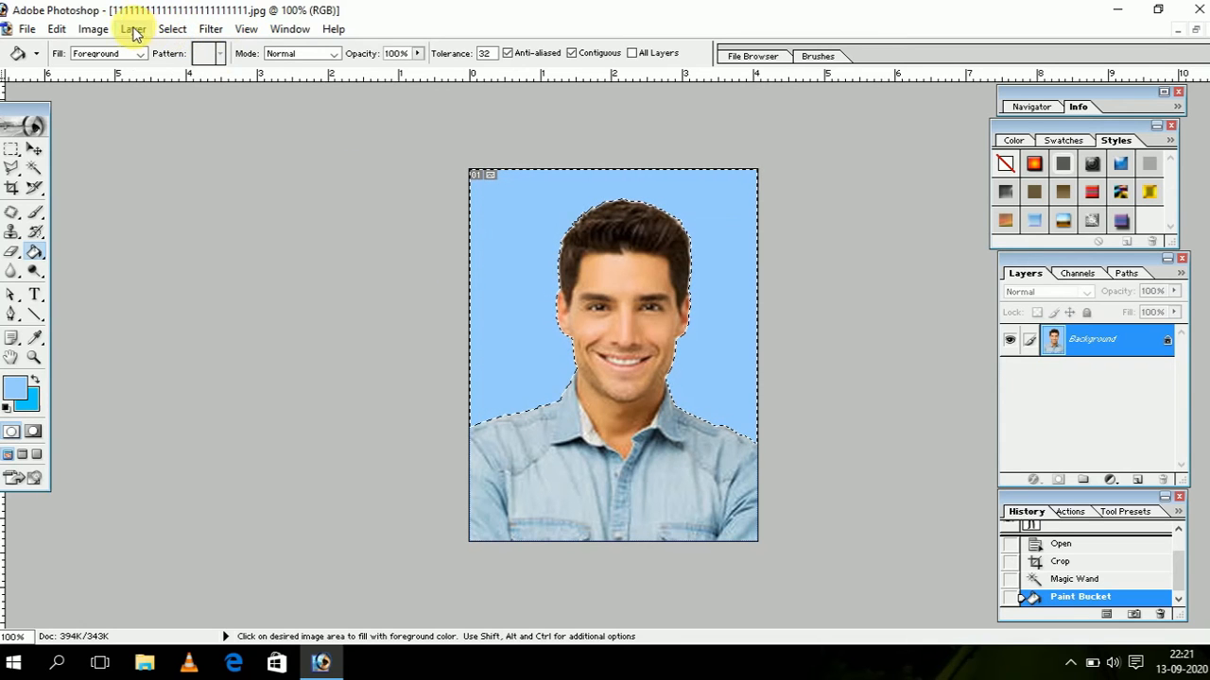
- Deselect the filled background and restore the photo to a small floating document window
{"action": "left_click", "coordinate": [93, 28]}
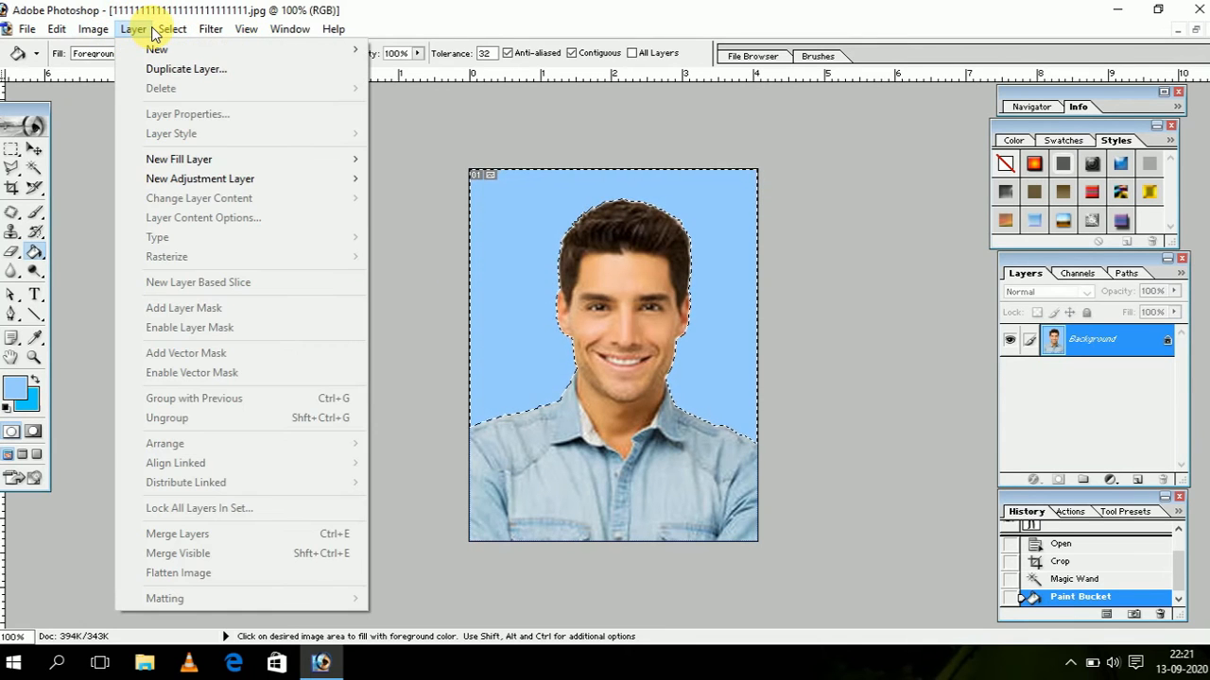
{"action": "mouse_move", "coordinate": [172, 28]}
{"action": "left_click", "coordinate": [192, 72]}
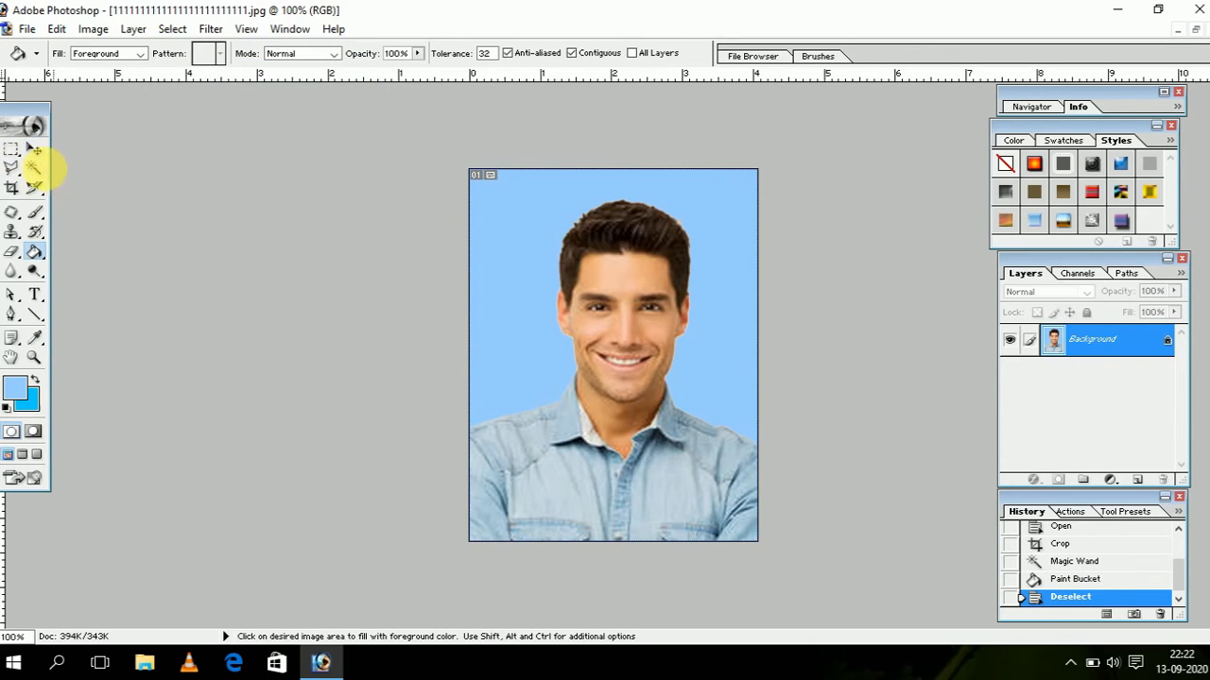
{"action": "left_click", "coordinate": [34, 150]}
{"action": "key", "text": "ctrl+minus"}
{"action": "key", "text": "ctrl+minus"}
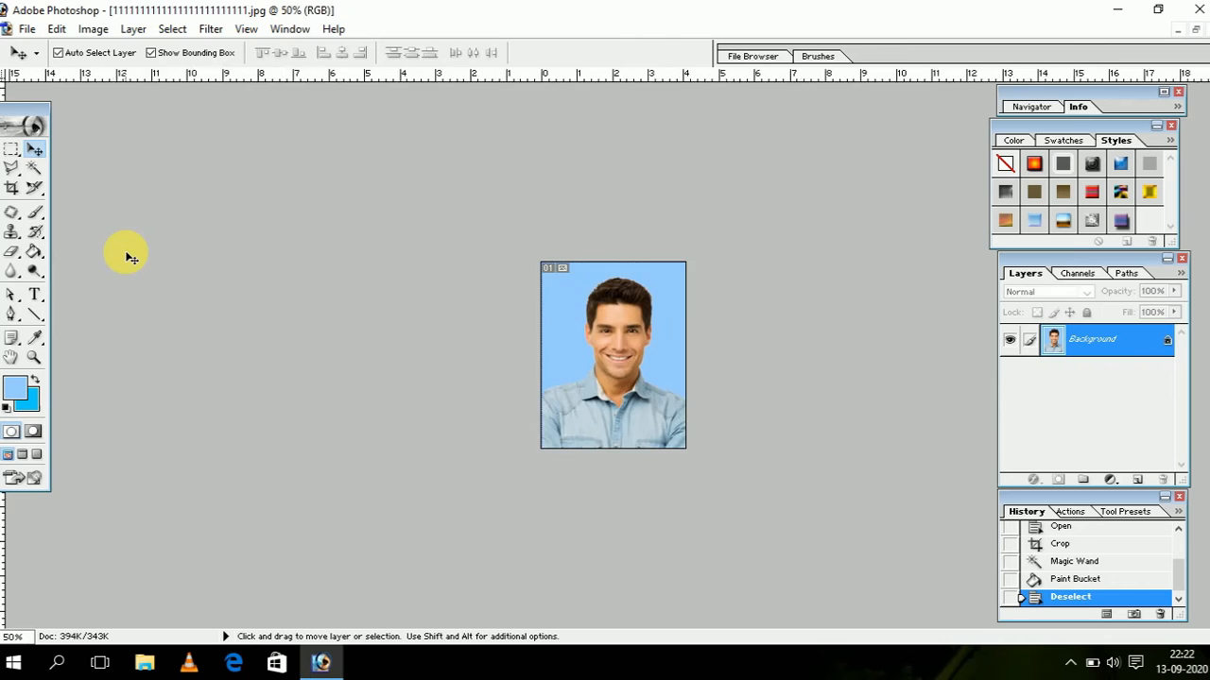
{"action": "left_click", "coordinate": [1193, 36]}
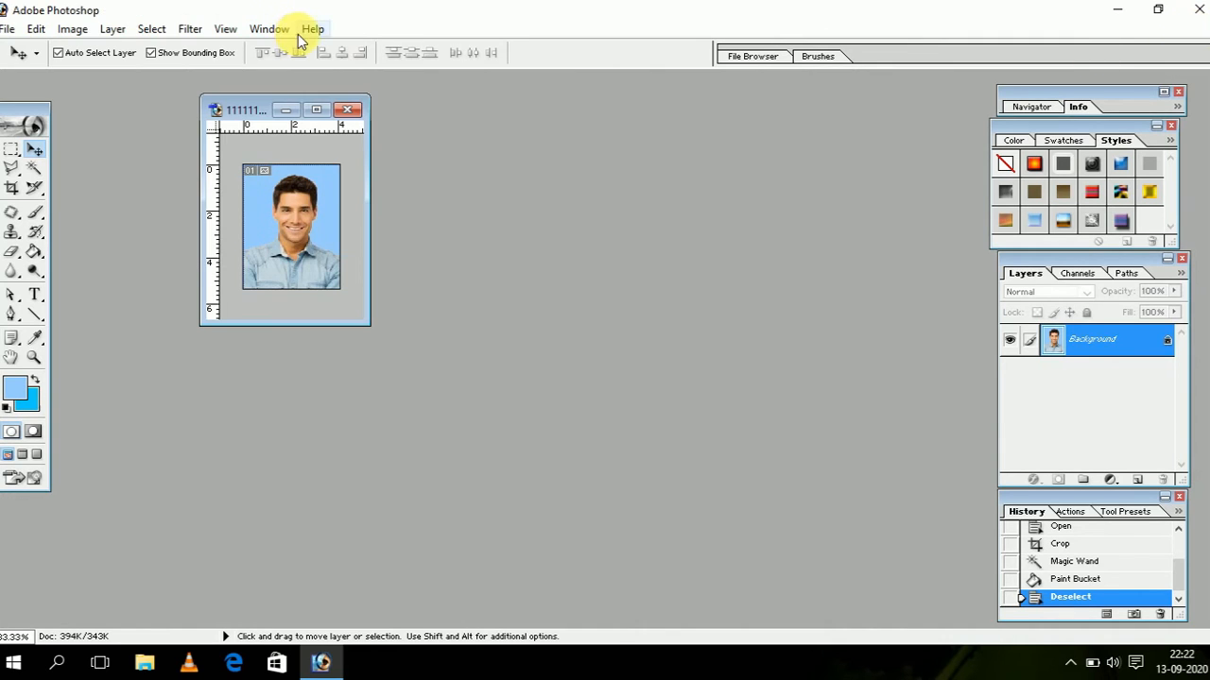
- Create a new white RGB document using the 4 x 6 preset, in inches at 300 pixels/inch
{"action": "left_click", "coordinate": [36, 28]}
{"action": "left_click", "coordinate": [11, 32]}
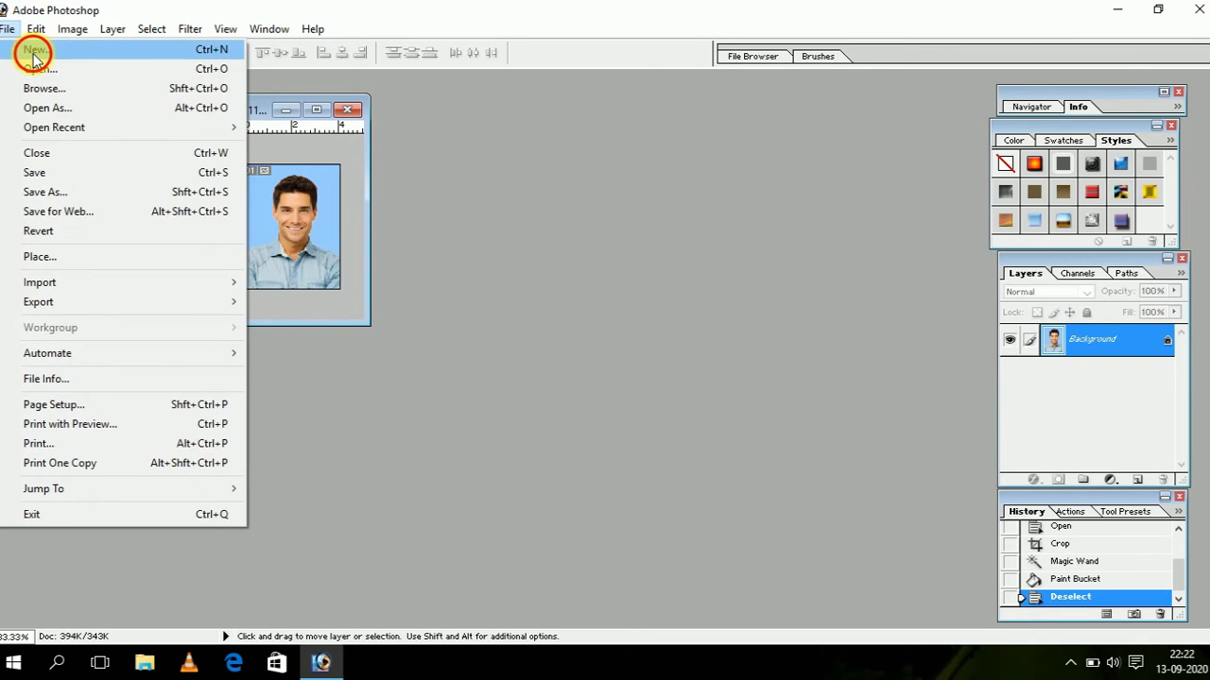
{"action": "left_click", "coordinate": [32, 48]}
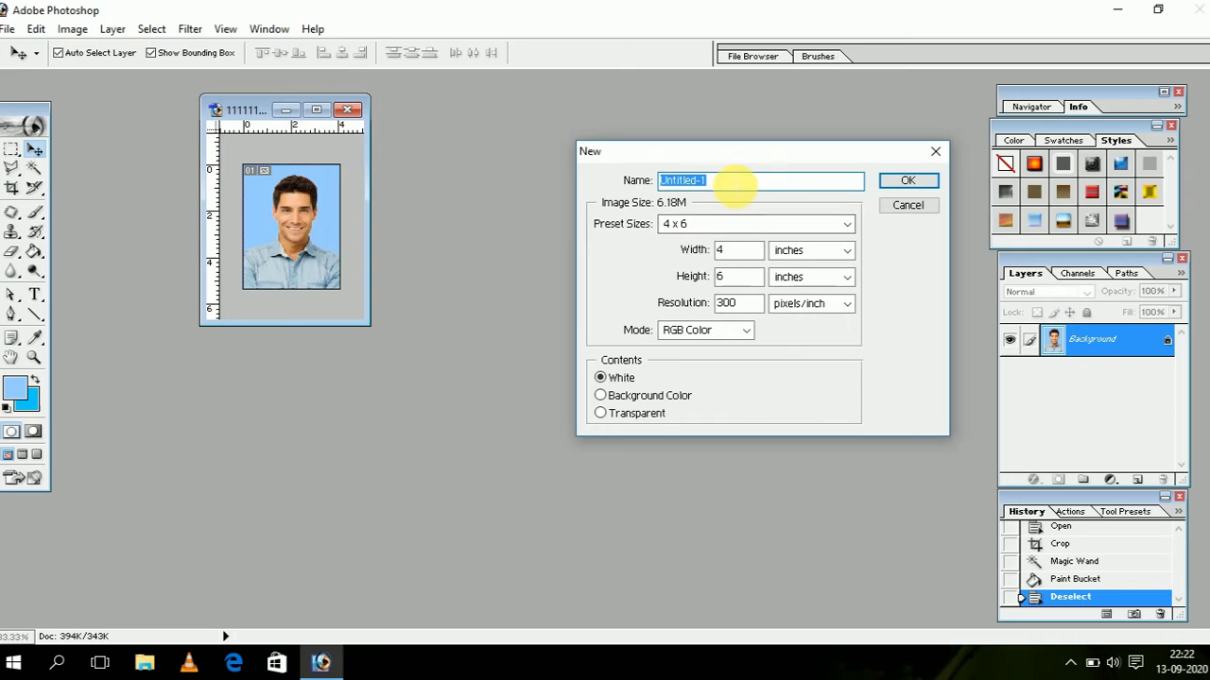
{"action": "left_click", "coordinate": [846, 223]}
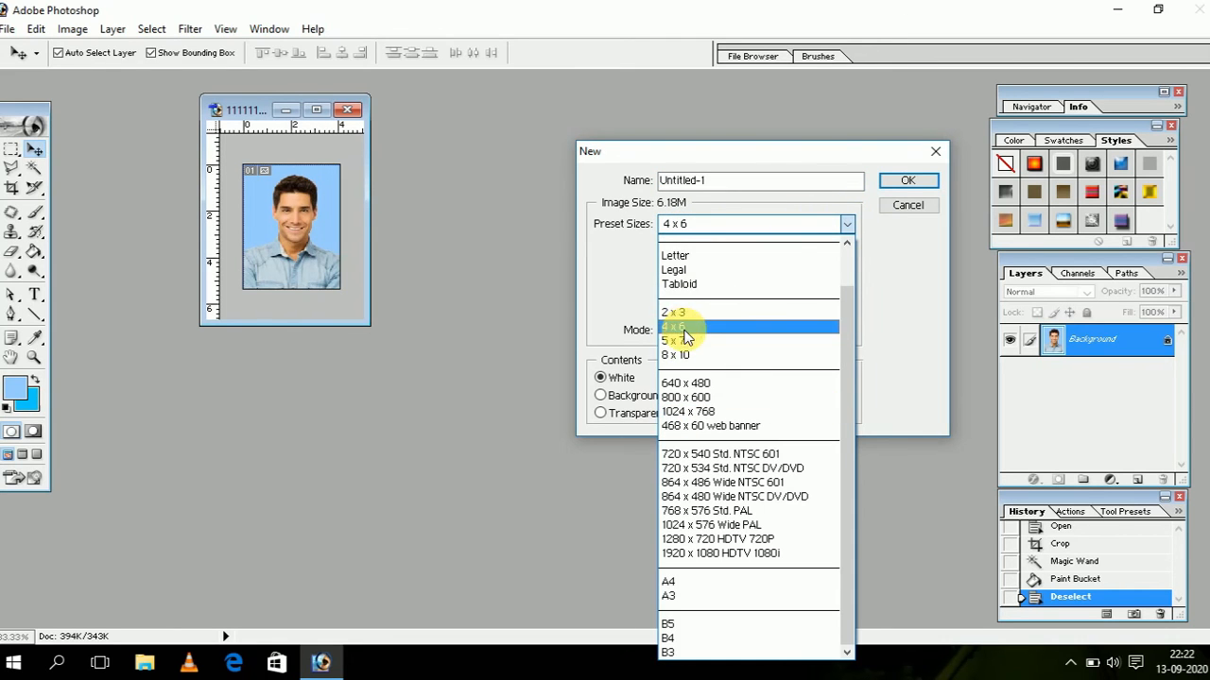
{"action": "left_click", "coordinate": [685, 331]}
{"action": "left_click", "coordinate": [908, 181]}
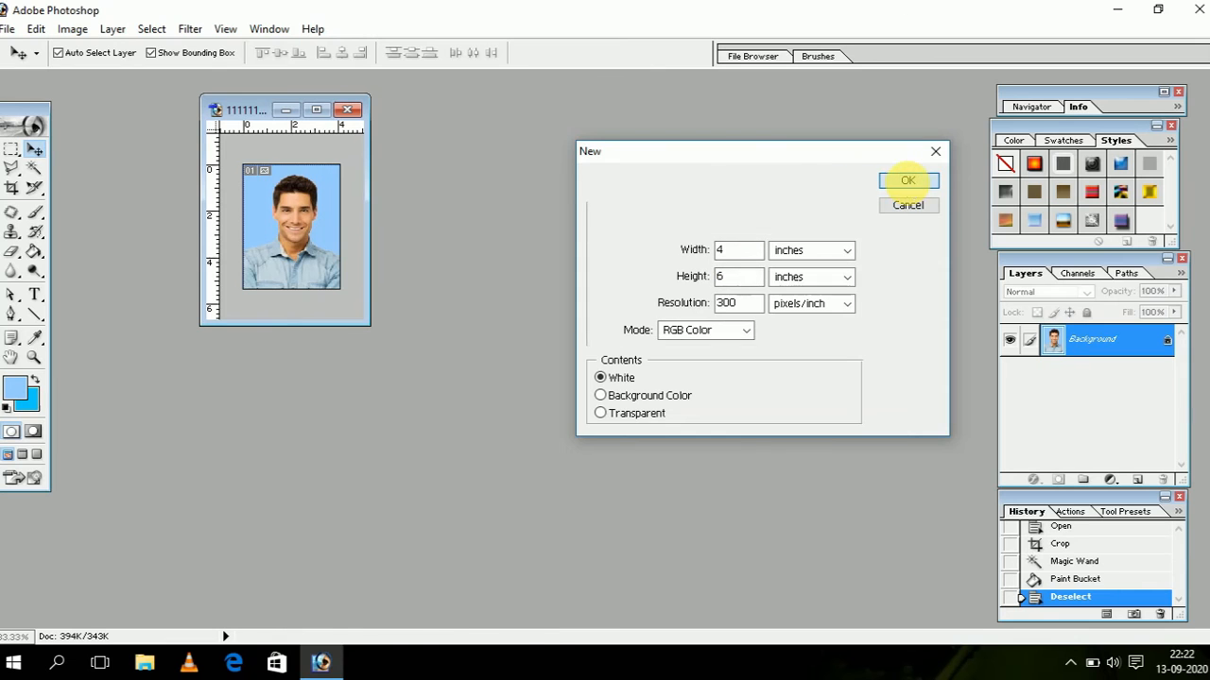
- Copy the blue-background photo into the blank 4 x 6 document and place it at the page's upper-left corner
{"action": "left_click_drag", "start_coordinate": [192, 92], "coordinate": [572, 101]}
{"action": "left_click", "coordinate": [242, 223]}
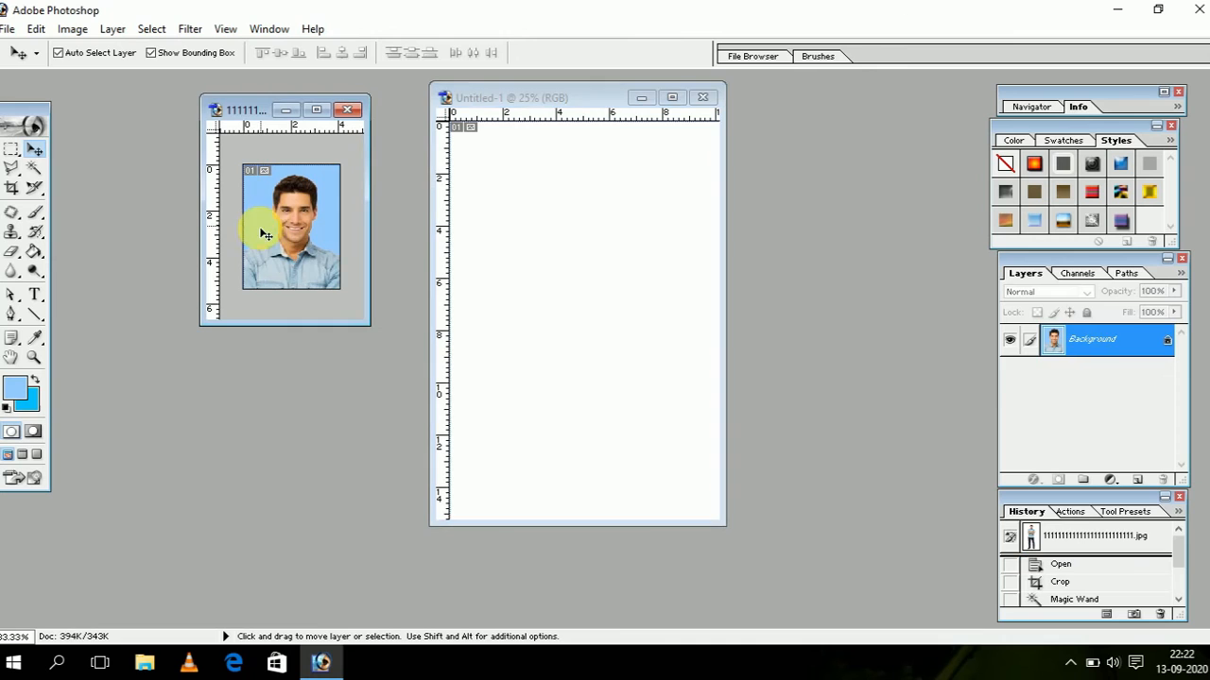
{"action": "left_click_drag", "start_coordinate": [298, 236], "coordinate": [518, 195]}
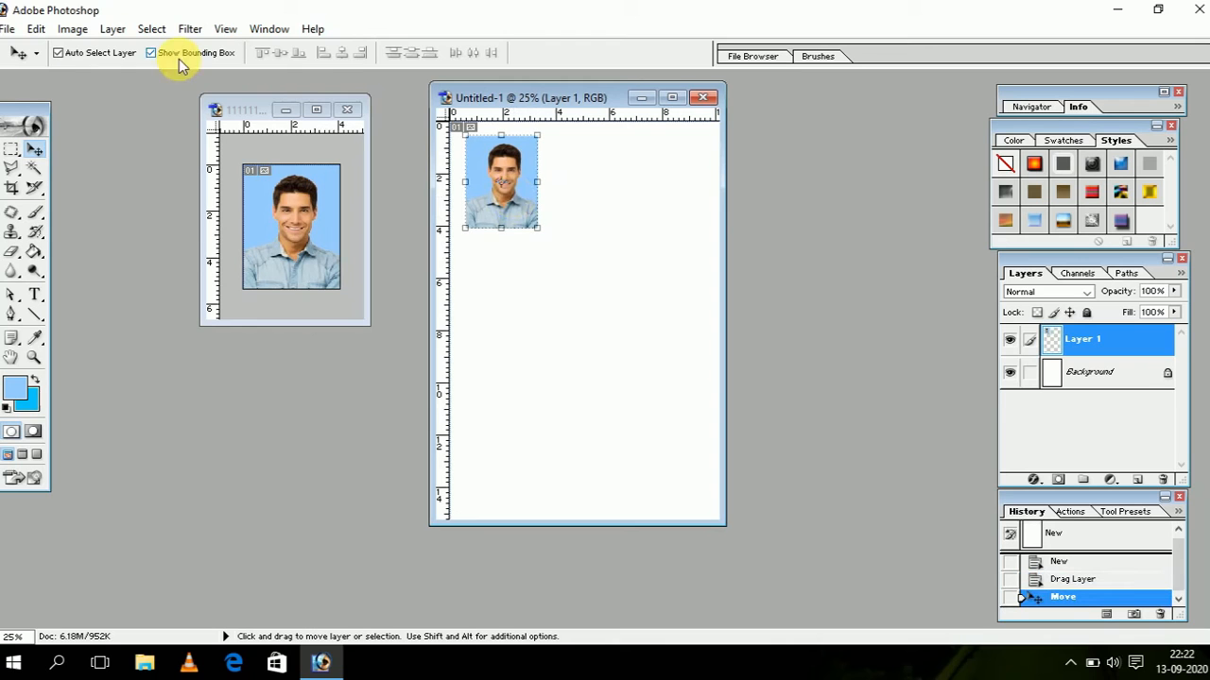
- Add a 5 px red stroke, located at the center, around the photo on the 4 x 6 sheet
{"action": "left_click", "coordinate": [73, 29]}
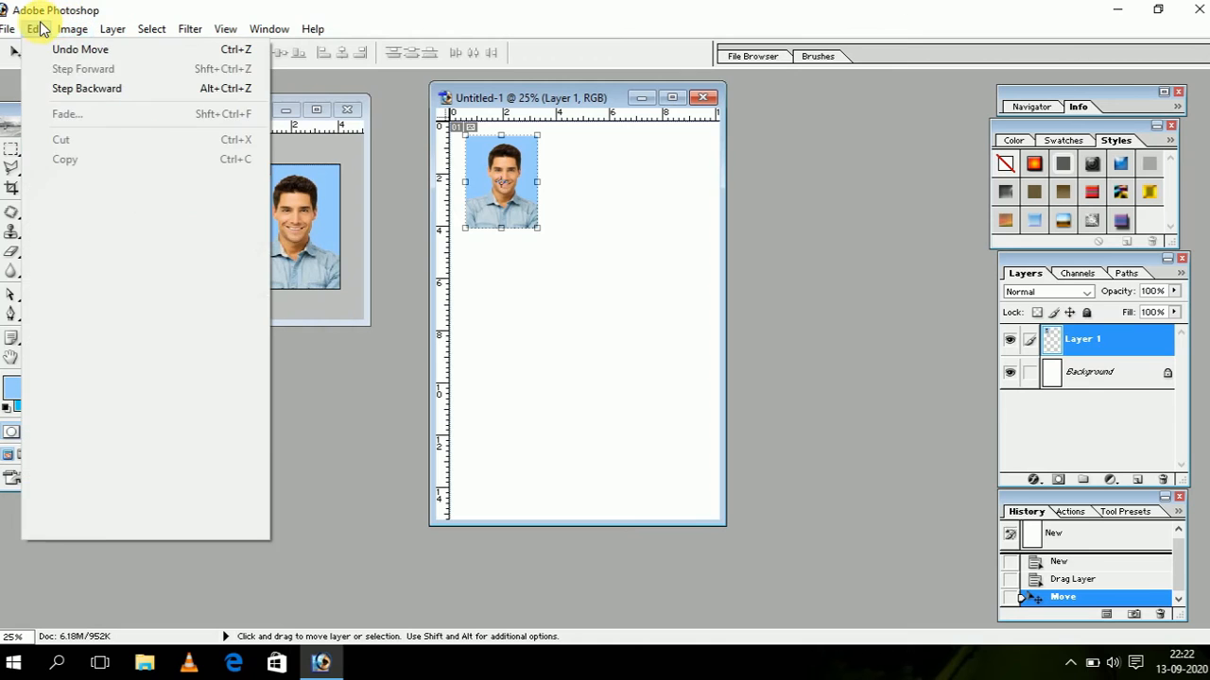
{"action": "left_click", "coordinate": [71, 327]}
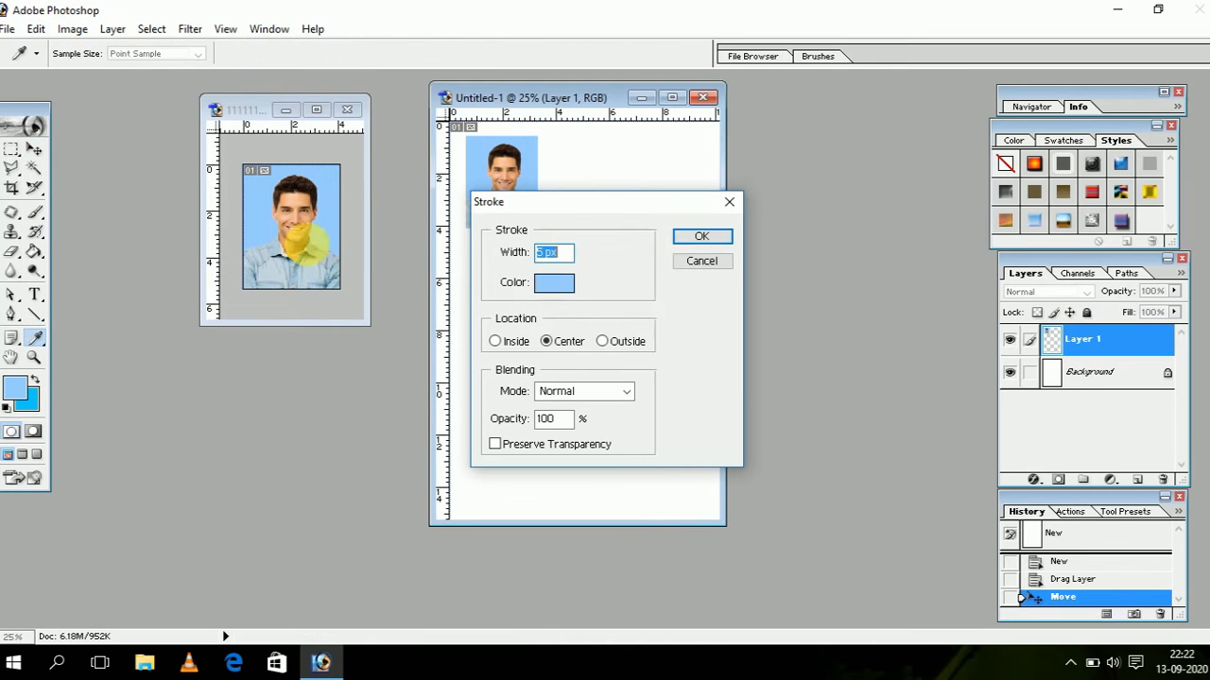
{"action": "left_click", "coordinate": [557, 287]}
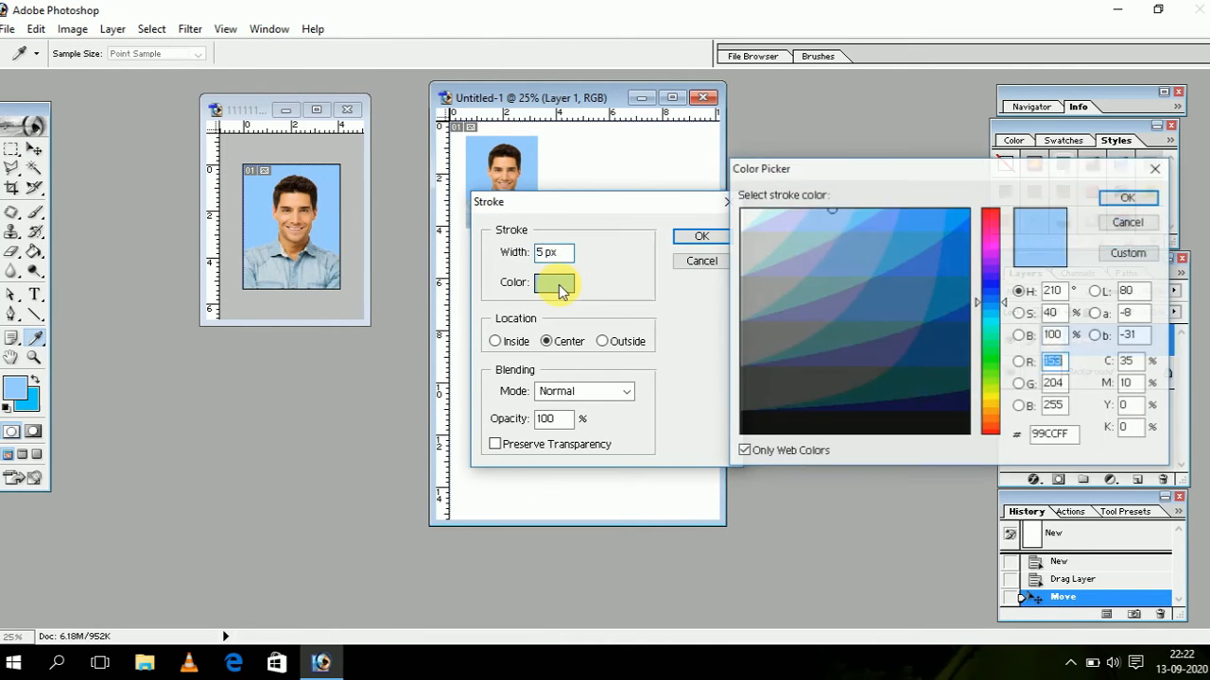
{"action": "left_click", "coordinate": [993, 213]}
{"action": "left_click", "coordinate": [958, 211]}
{"action": "left_click", "coordinate": [1130, 208]}
{"action": "left_click", "coordinate": [554, 253]}
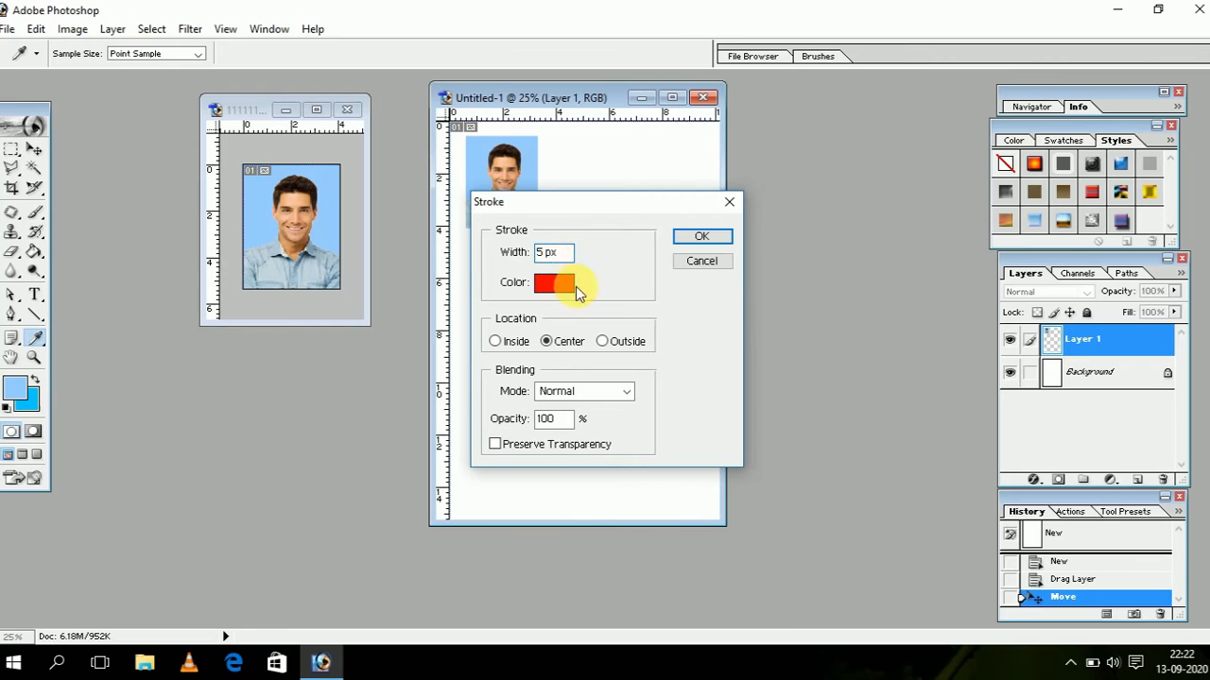
{"action": "left_click", "coordinate": [701, 237]}
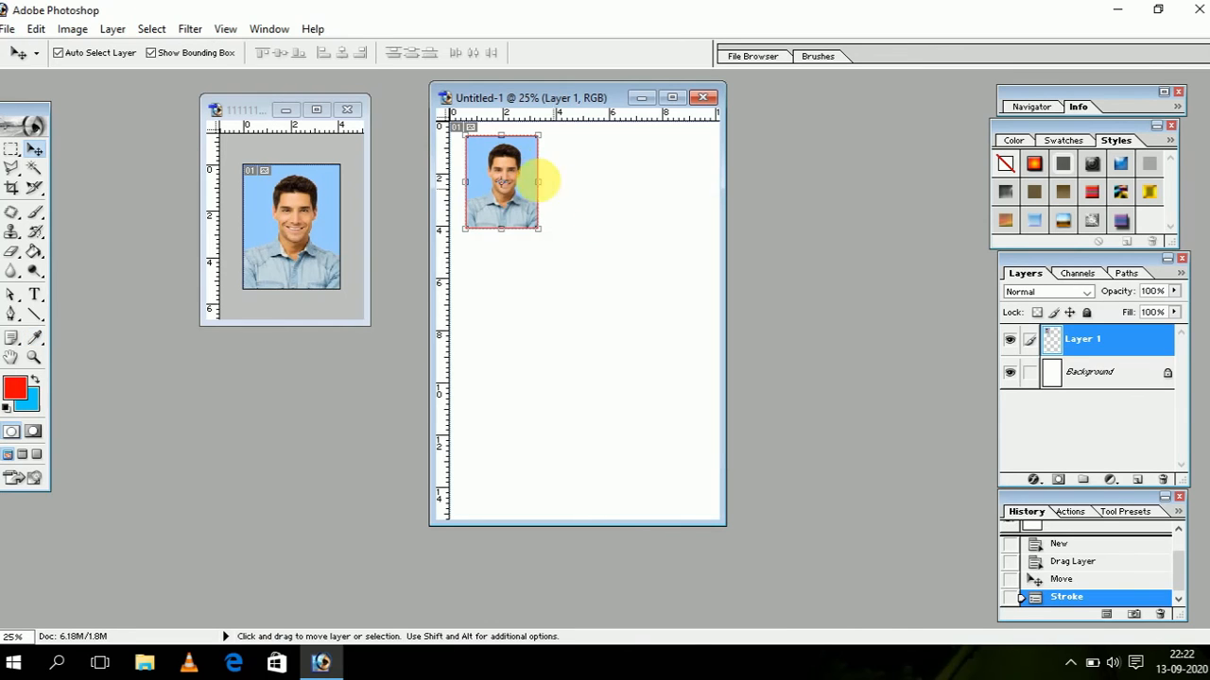
- Duplicate the red-bordered photo across the sheet to form a grid of three rows and three columns
{"action": "left_click_drag", "start_coordinate": [528, 187], "coordinate": [515, 317]}
{"action": "left_click_drag", "start_coordinate": [515, 317], "coordinate": [600, 316]}
{"action": "left_click_drag", "start_coordinate": [594, 318], "coordinate": [502, 419]}
{"action": "left_click_drag", "start_coordinate": [503, 416], "coordinate": [666, 425]}
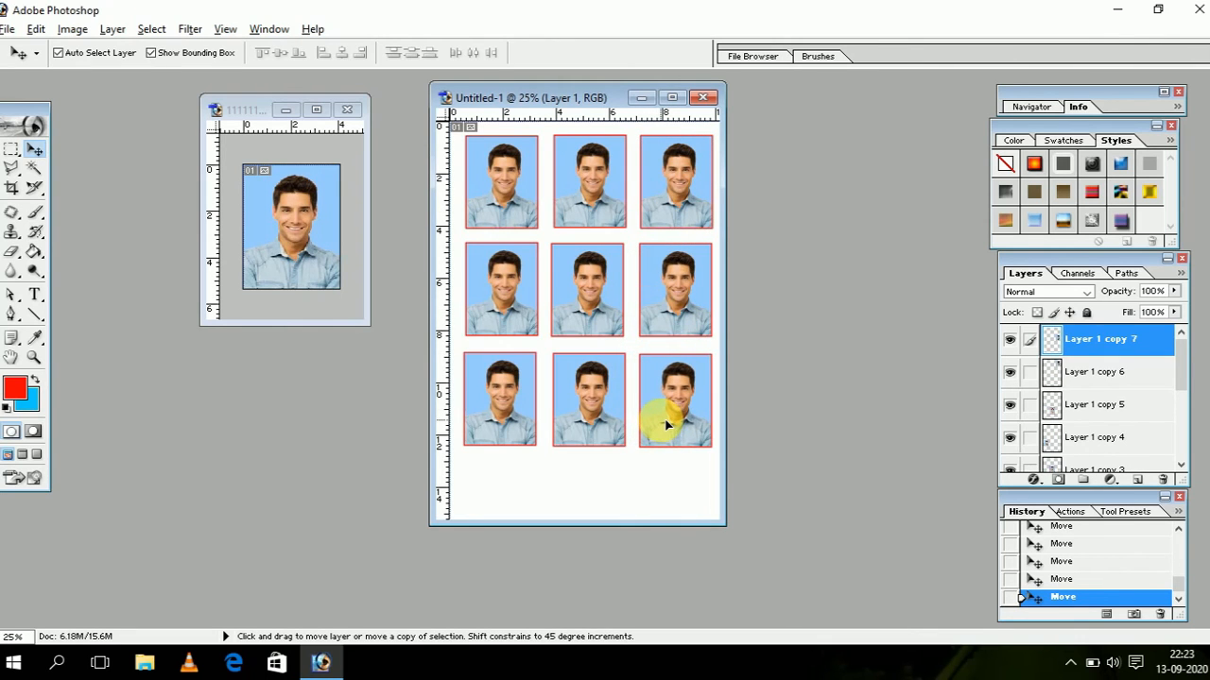
- Nudge the right-hand photo of the middle row slightly to the left
{"action": "left_click", "coordinate": [675, 285], "text": "alt"}
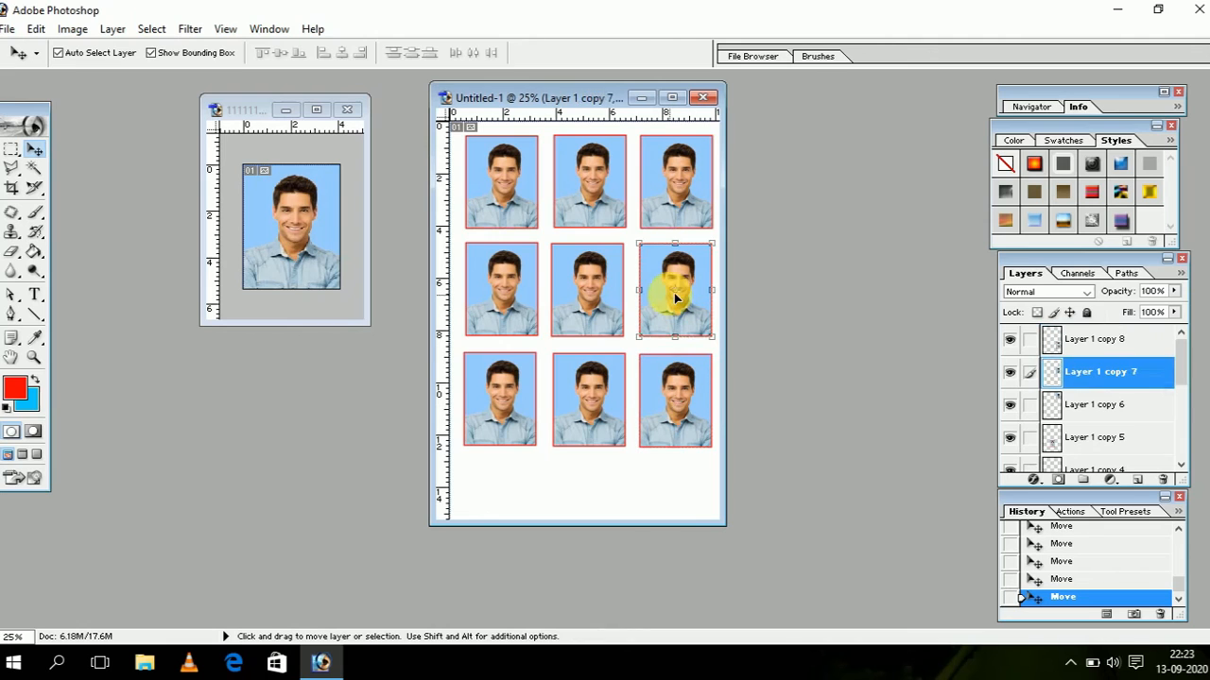
{"action": "key", "text": "Left"}
{"action": "key", "text": "Left"}
{"action": "key", "text": "Left"}
{"action": "key", "text": "Left"}
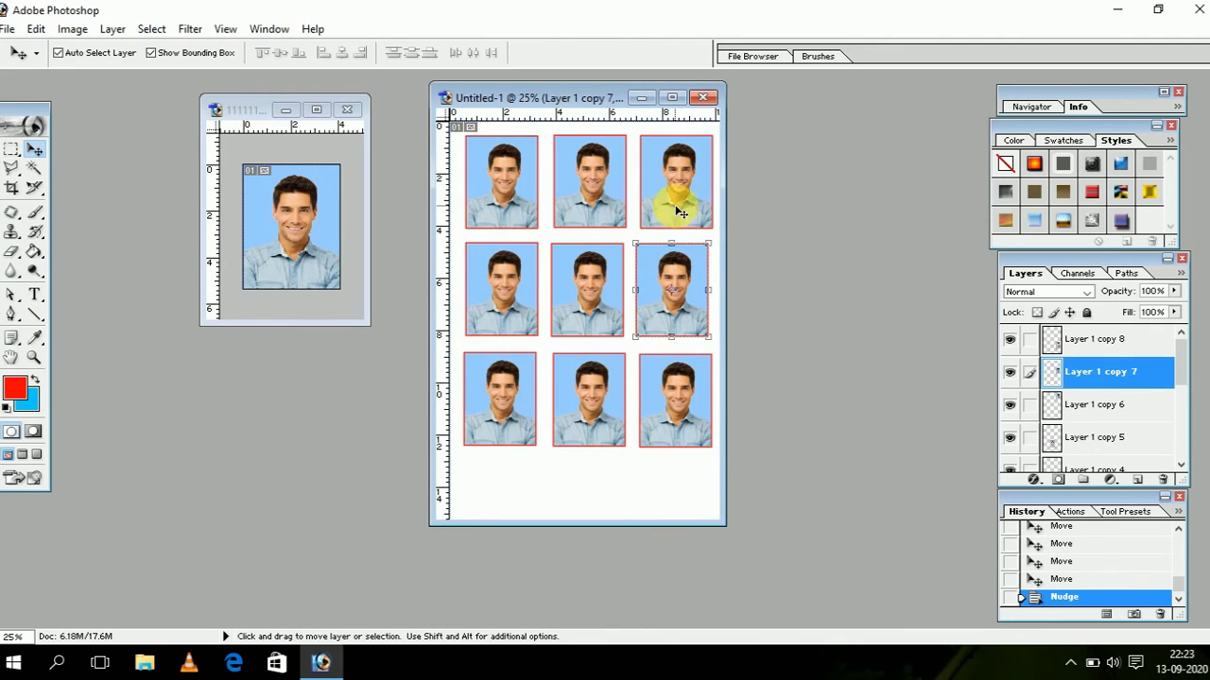
- Nudge the grid's center photo and the bottom row's middle and right photos slightly left to even the spacing, and select the background layer
{"action": "left_click", "coordinate": [675, 193]}
{"action": "left_click", "coordinate": [587, 308]}
{"action": "key", "text": "Left"}
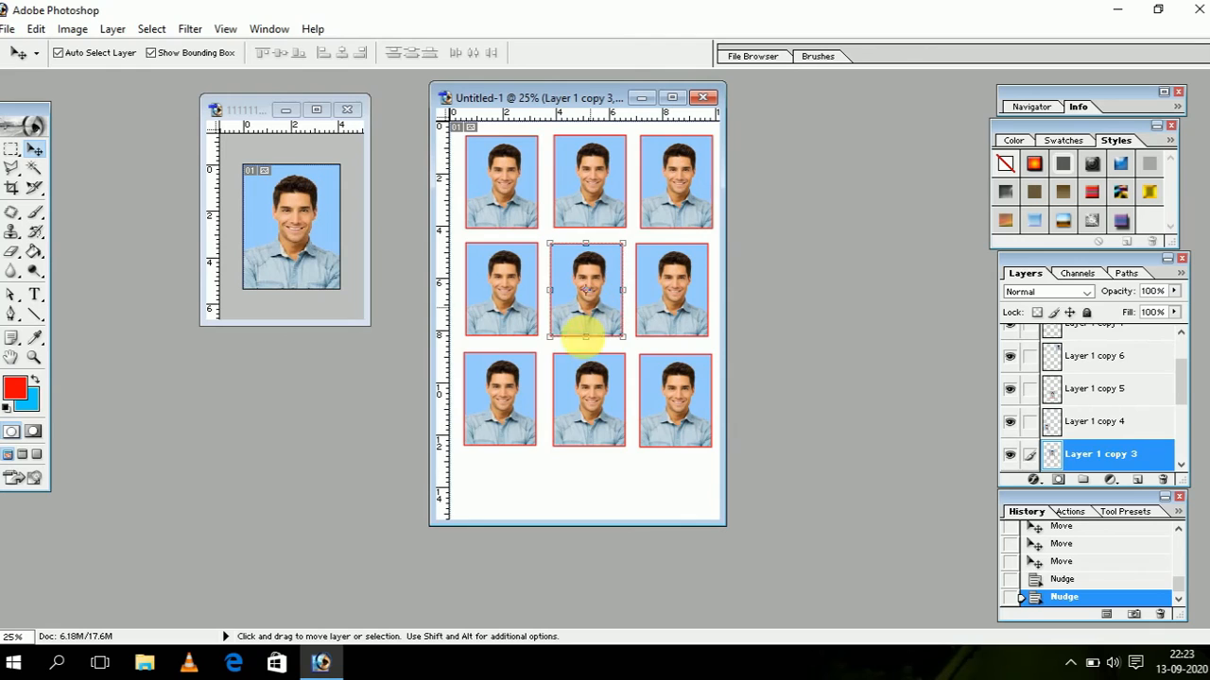
{"action": "key", "text": "Left"}
{"action": "left_click", "coordinate": [664, 402]}
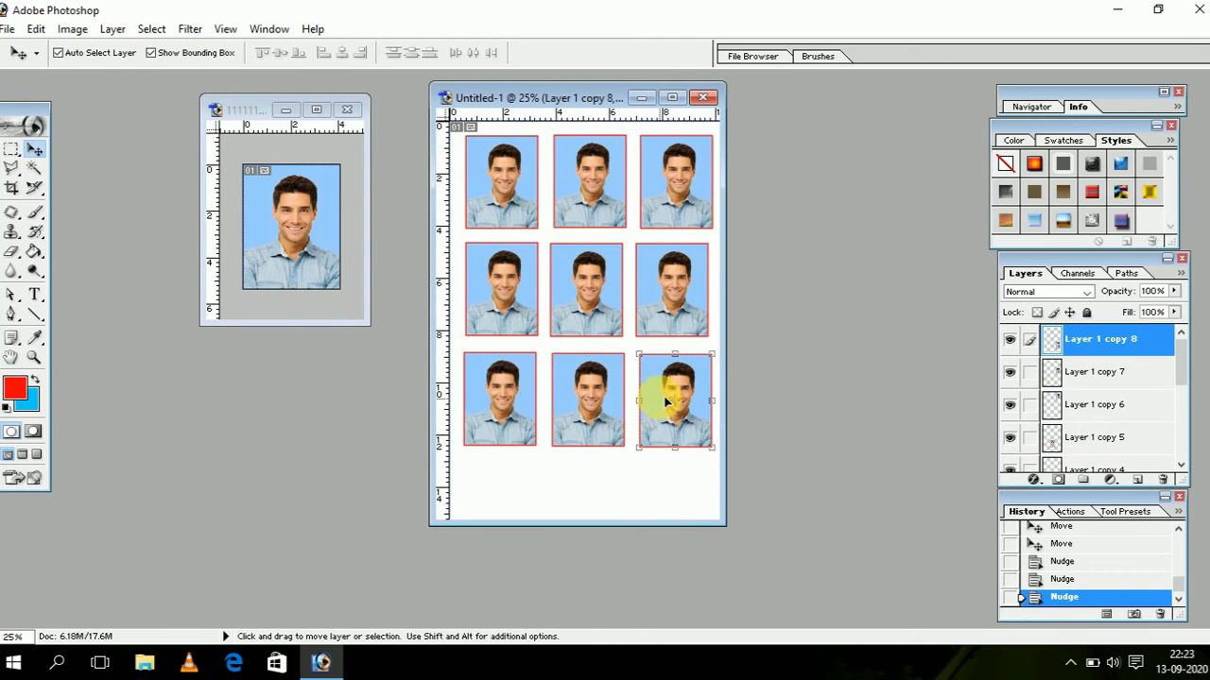
{"action": "key", "text": "Left"}
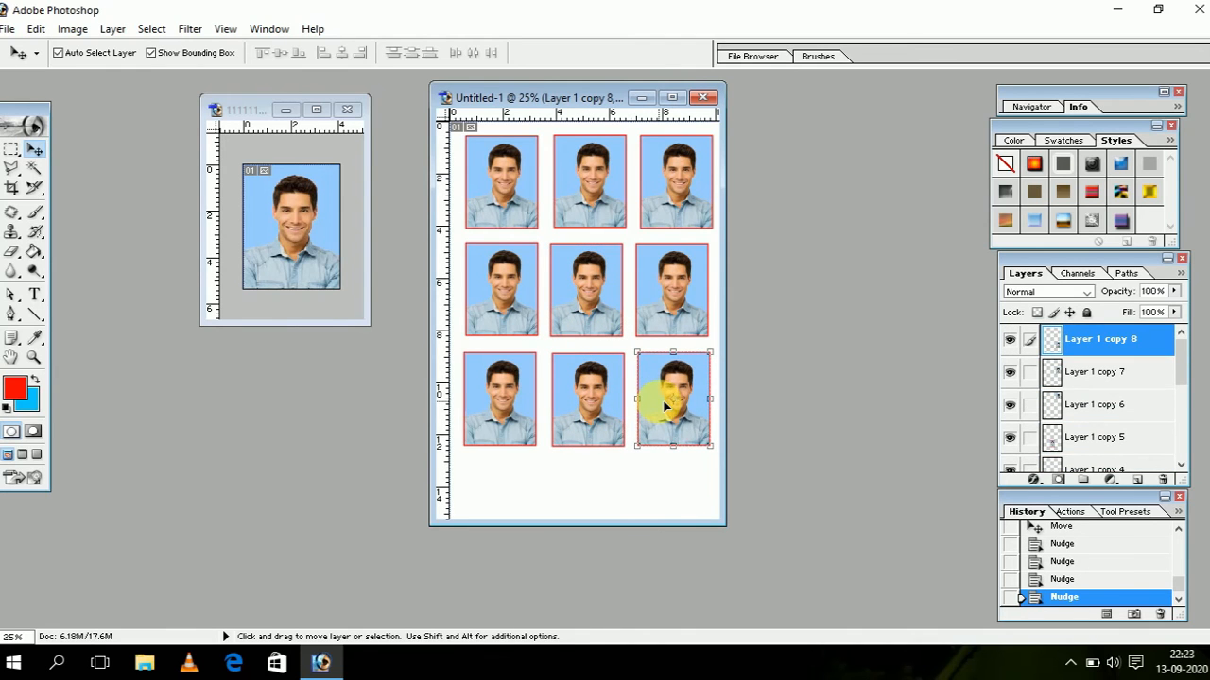
{"action": "left_click", "coordinate": [623, 487]}
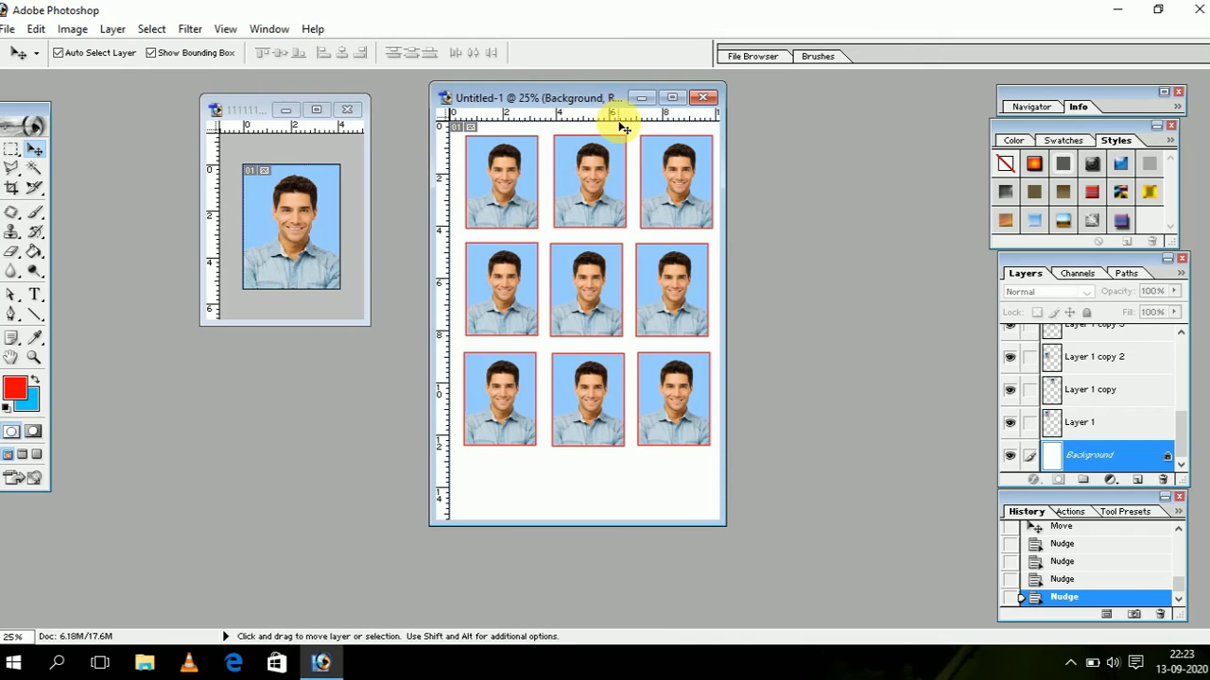
- Start printing the sheet on the Canon G2010 series and apply the Photo Printing preset in the printer's properties
{"action": "left_click", "coordinate": [6, 28]}
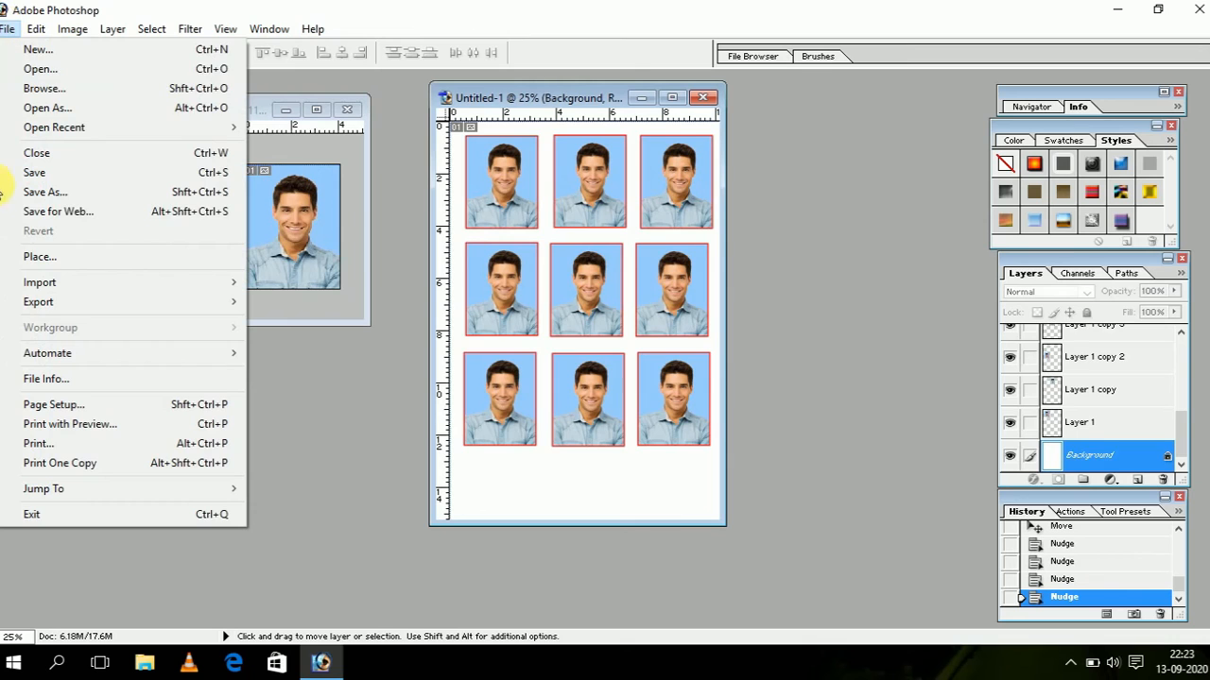
{"action": "left_click", "coordinate": [44, 444]}
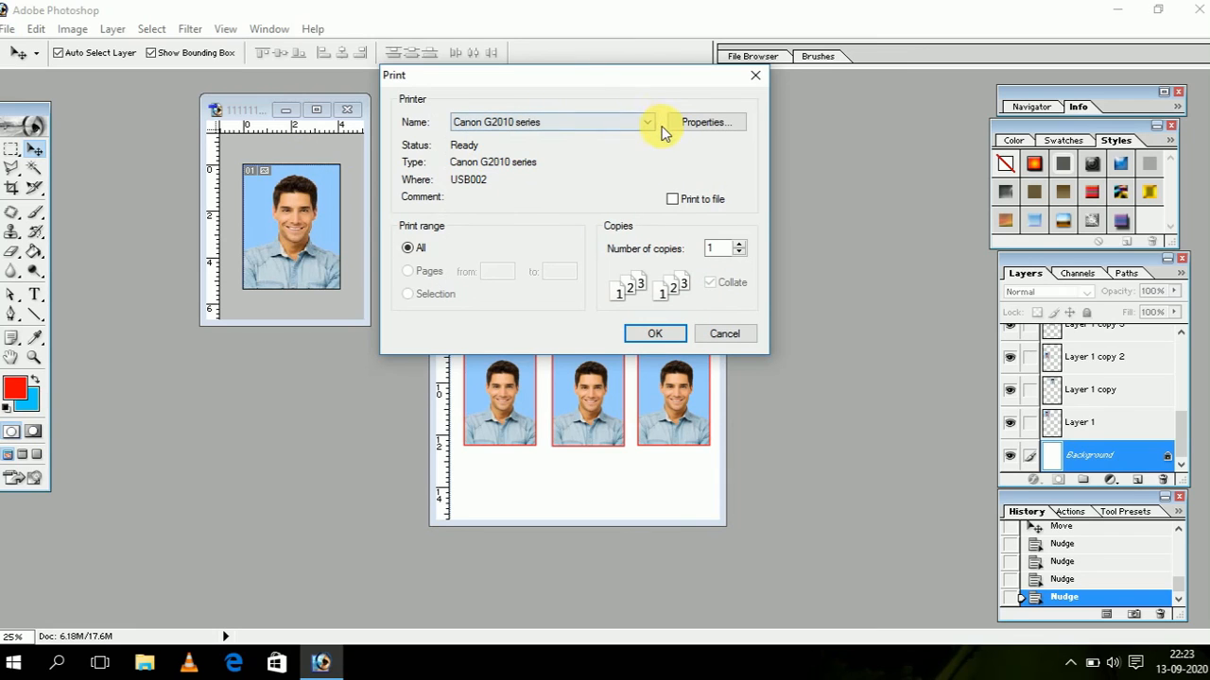
{"action": "left_click", "coordinate": [650, 121]}
{"action": "left_click", "coordinate": [504, 132]}
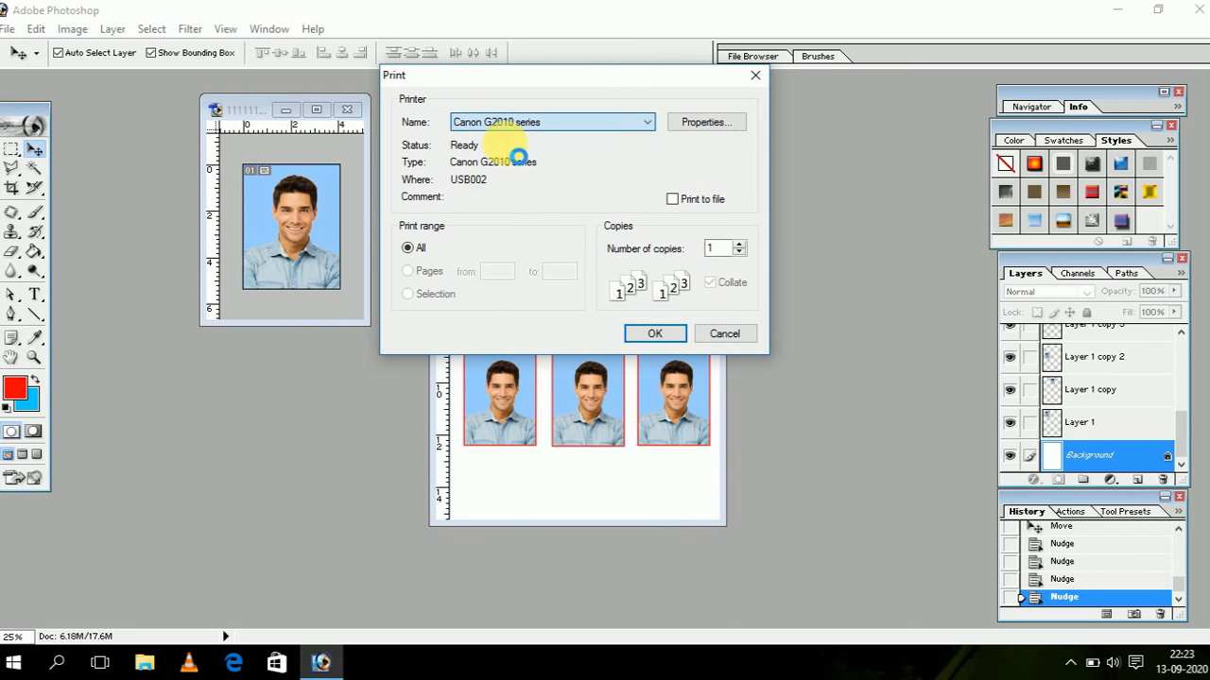
{"action": "left_click", "coordinate": [706, 126]}
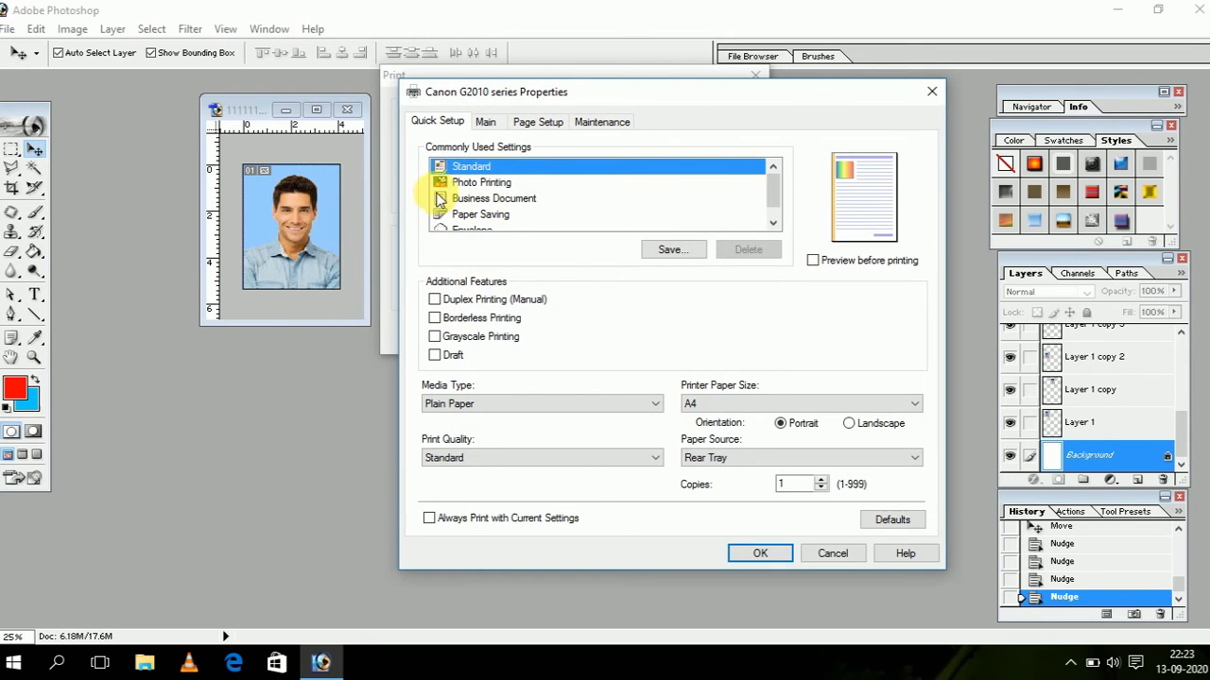
{"action": "left_click", "coordinate": [463, 182]}
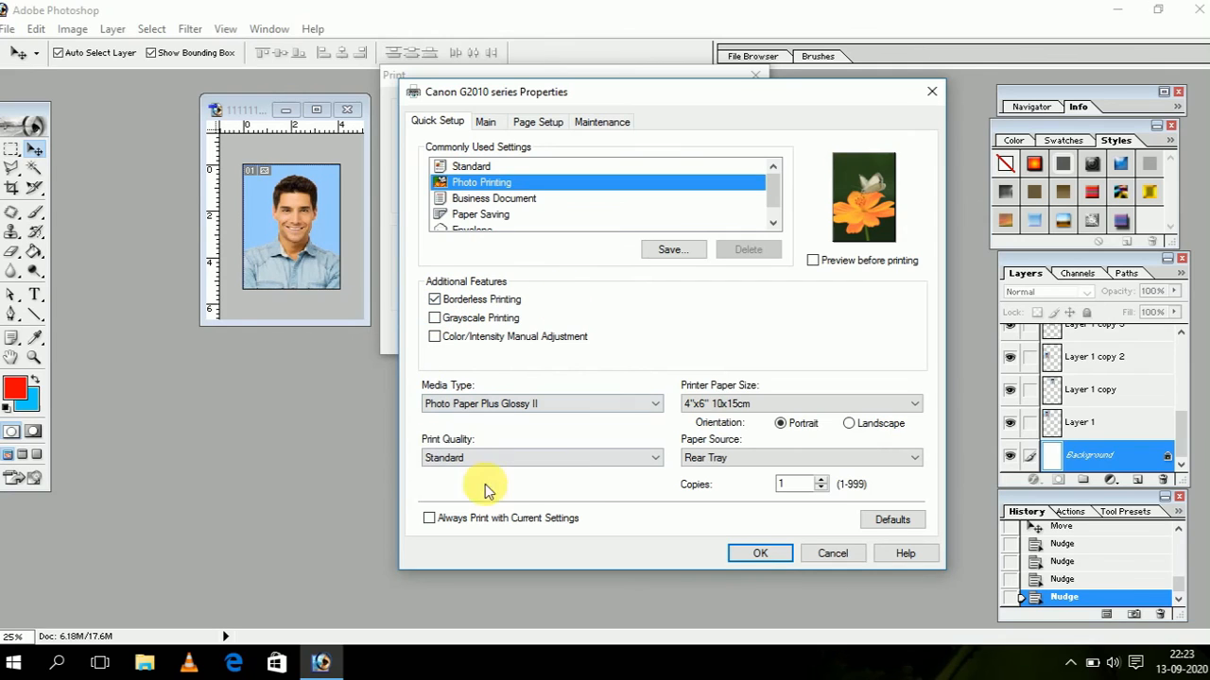
- Switch the print quality to High and back to Standard
{"action": "left_click", "coordinate": [650, 459]}
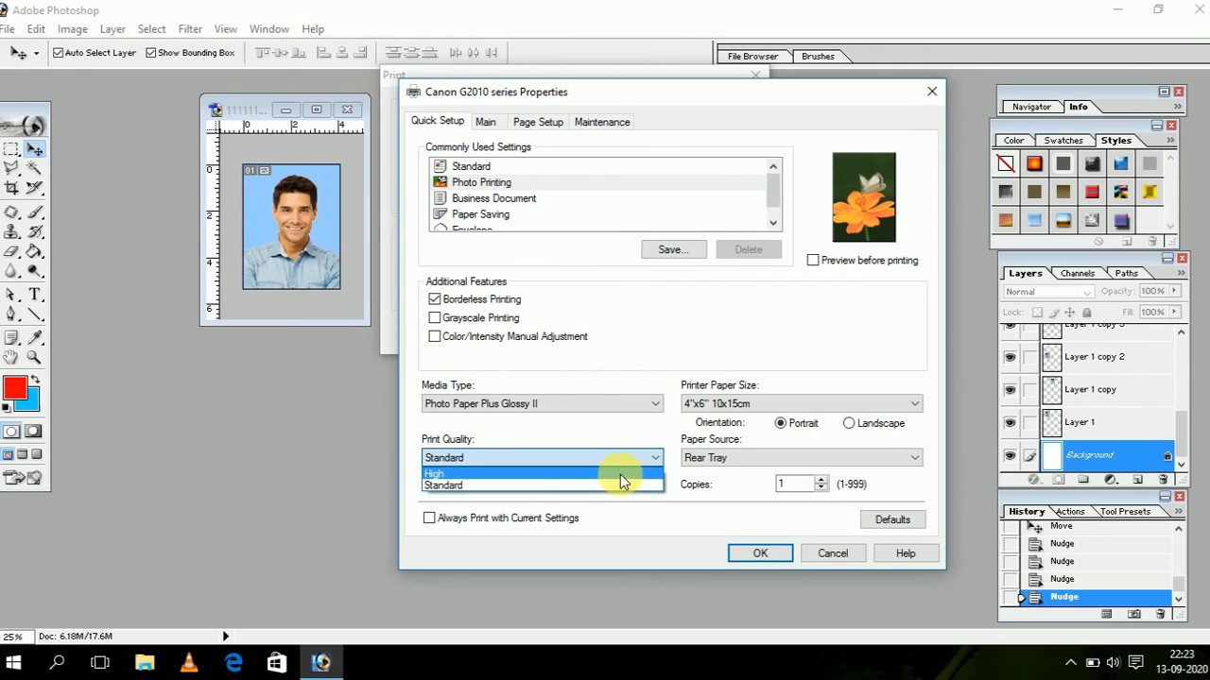
{"action": "left_click", "coordinate": [619, 470]}
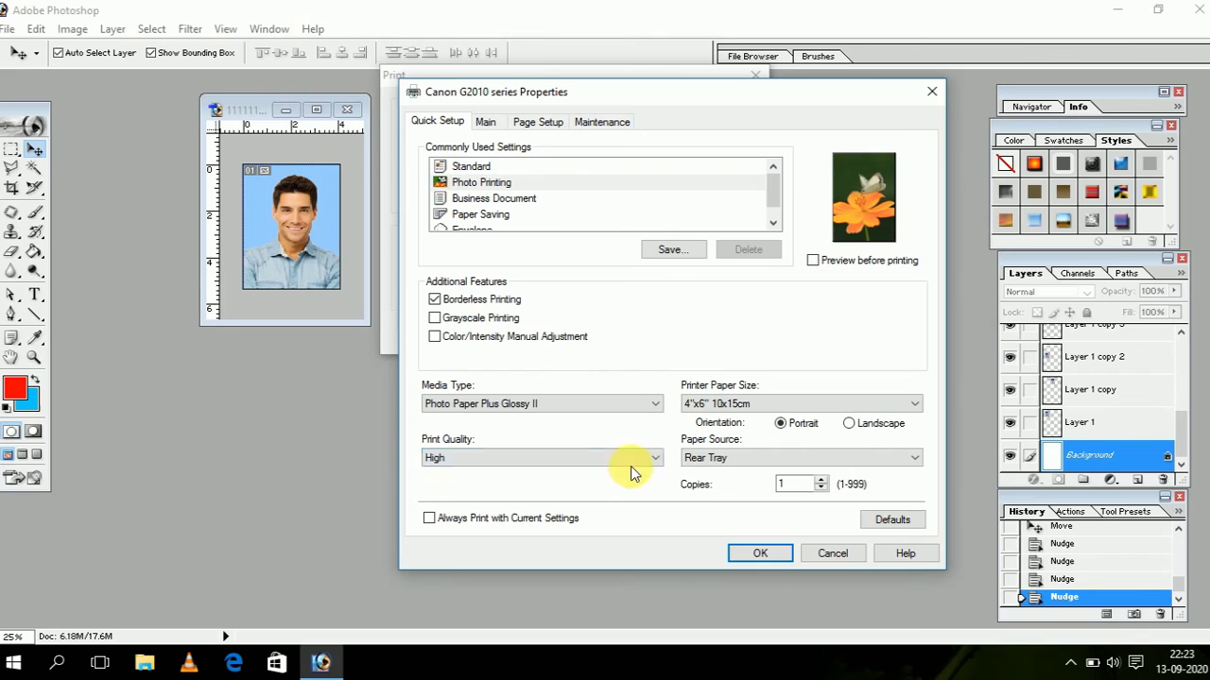
{"action": "left_click", "coordinate": [656, 453]}
{"action": "left_click", "coordinate": [616, 485]}
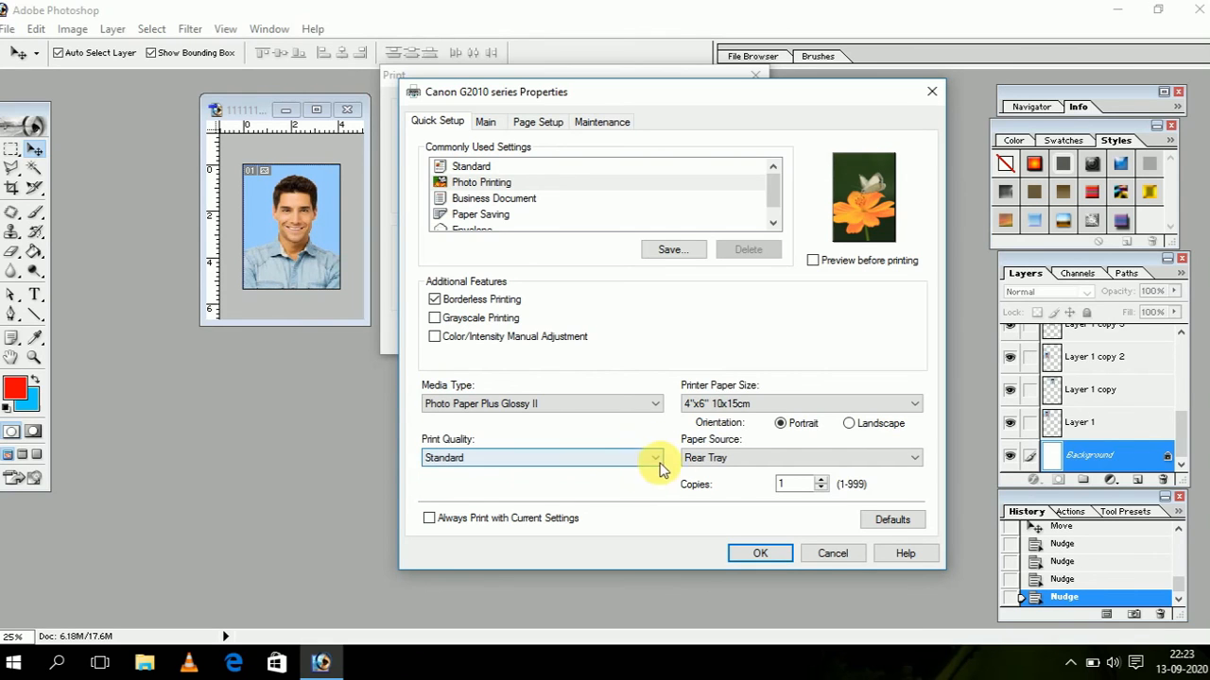
- Choose 4"x6" 10x15cm as the printer paper size and accept the printer properties
{"action": "left_click", "coordinate": [912, 404]}
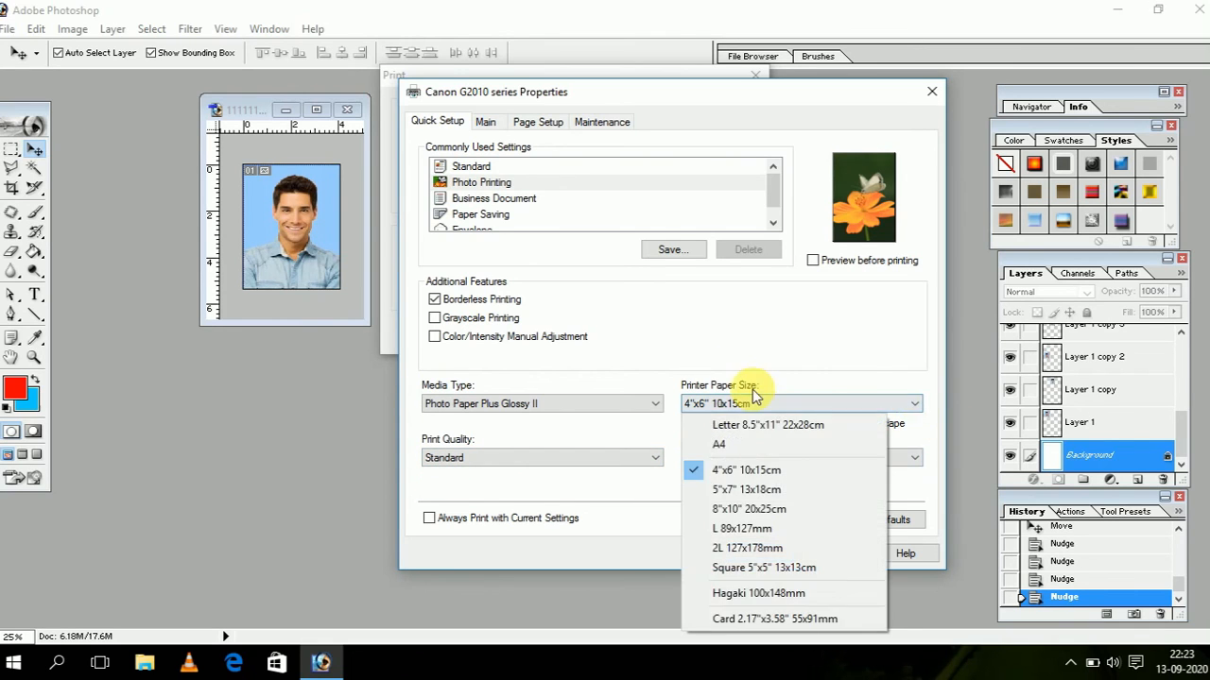
{"action": "left_click", "coordinate": [700, 472]}
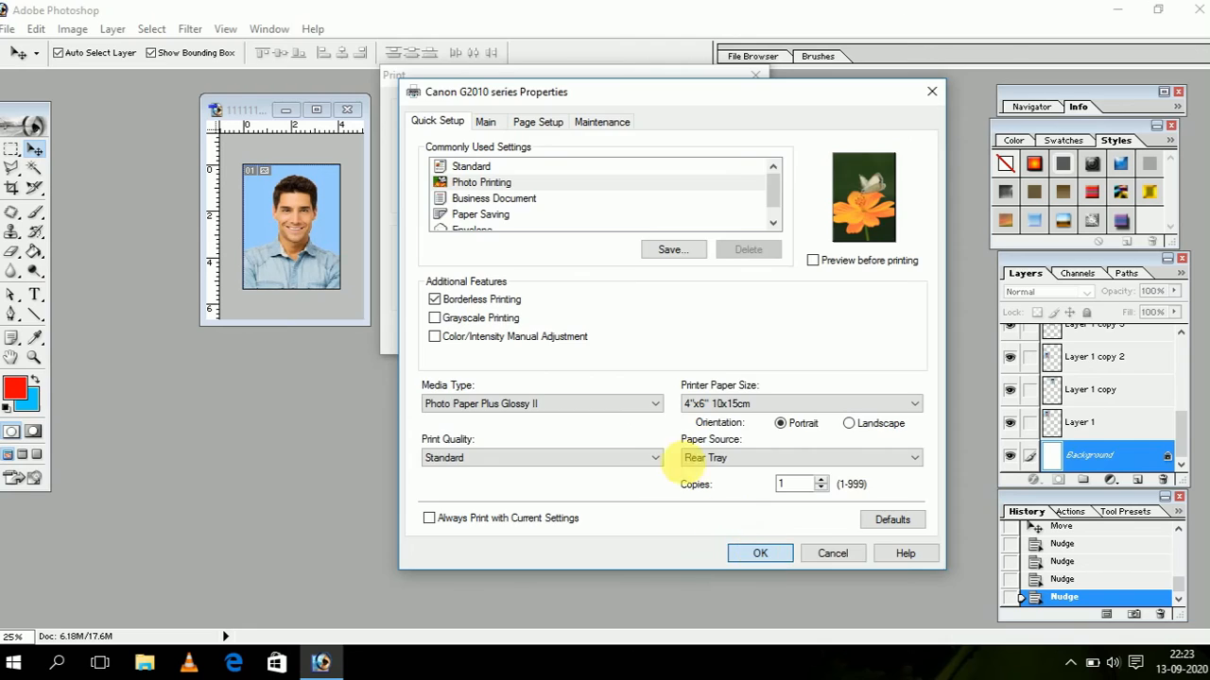
{"action": "left_click", "coordinate": [747, 553]}
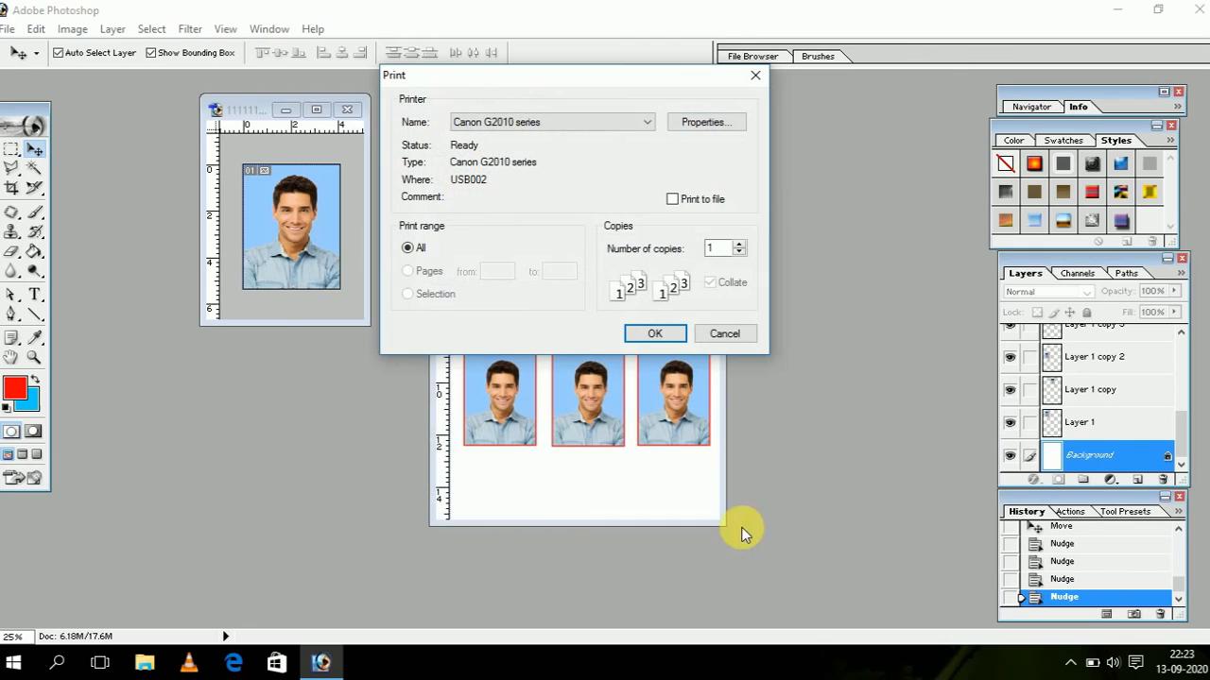
- Send the photo sheet to the printer, and check and close the printer status window
{"action": "left_click", "coordinate": [655, 333]}
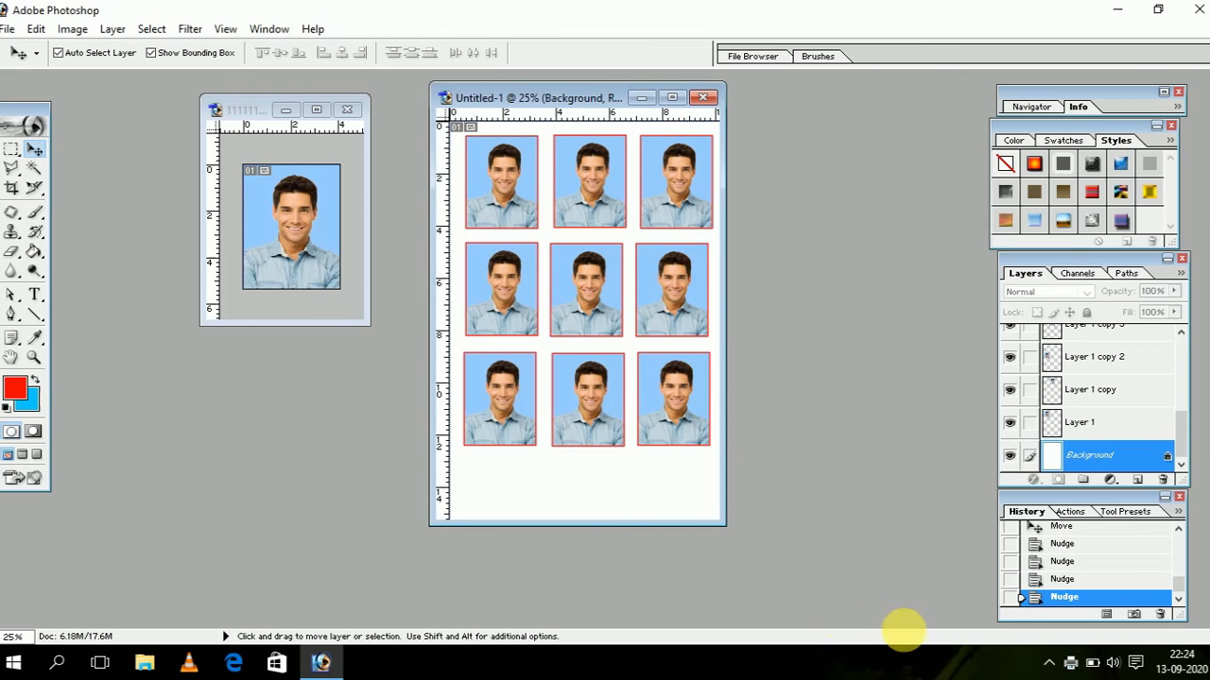
{"action": "left_click", "coordinate": [1072, 665]}
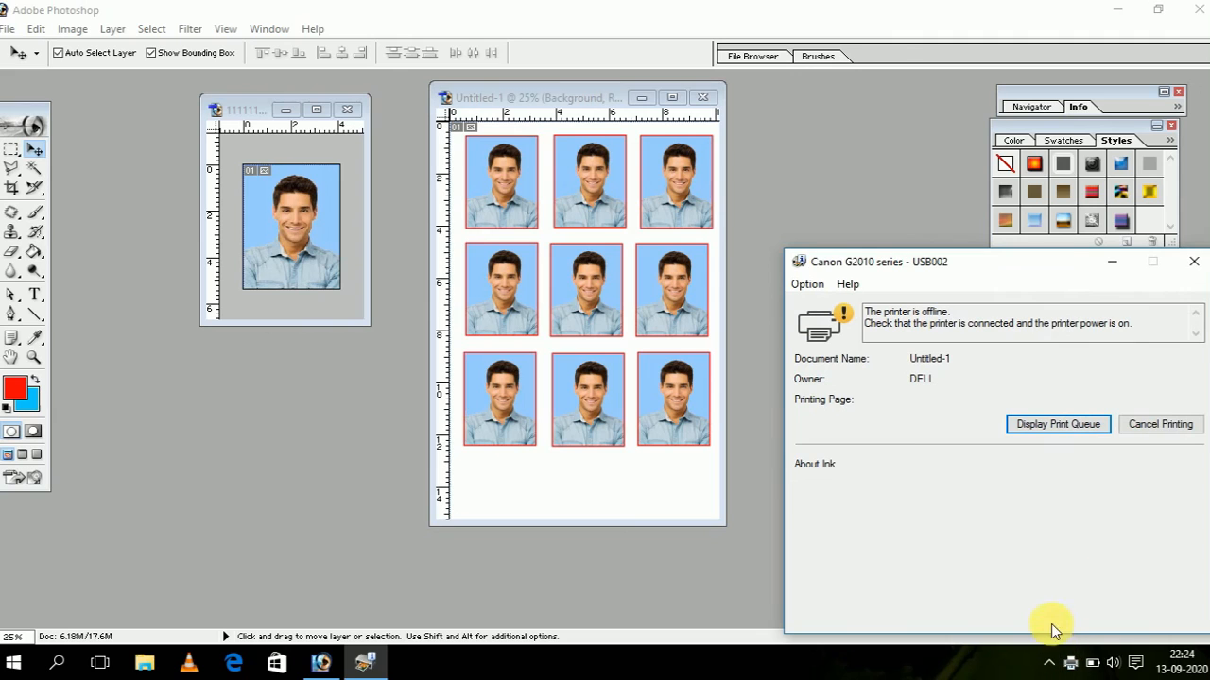
{"action": "left_click", "coordinate": [1204, 269]}
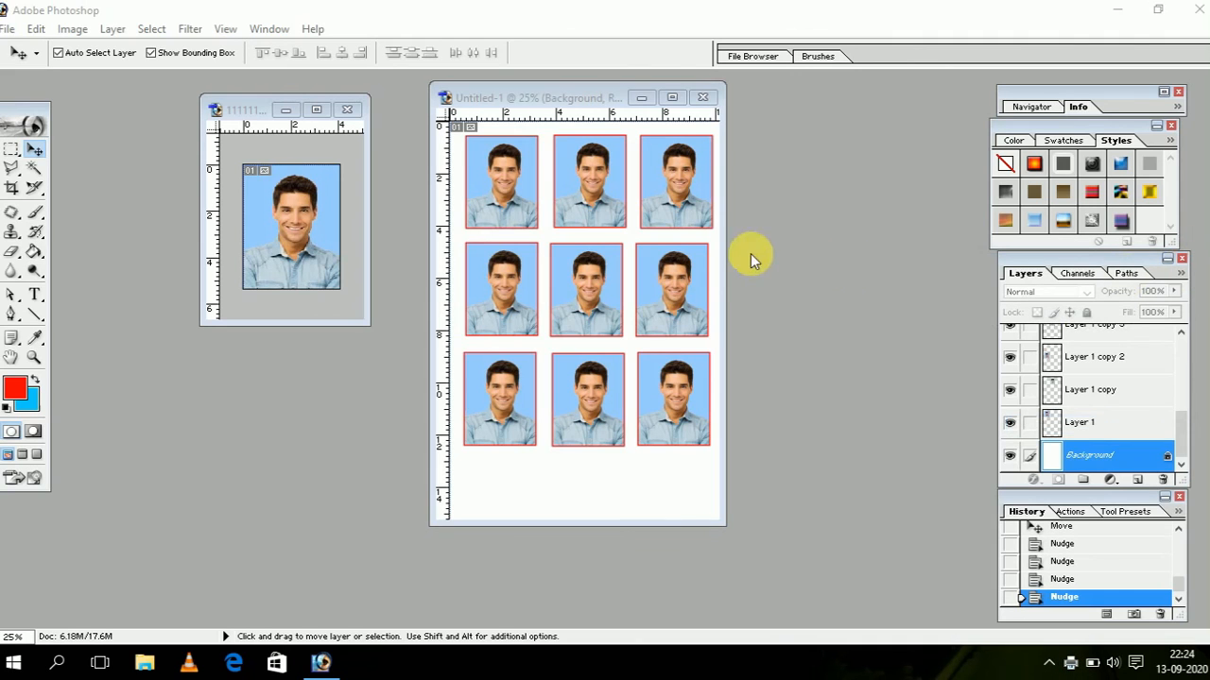